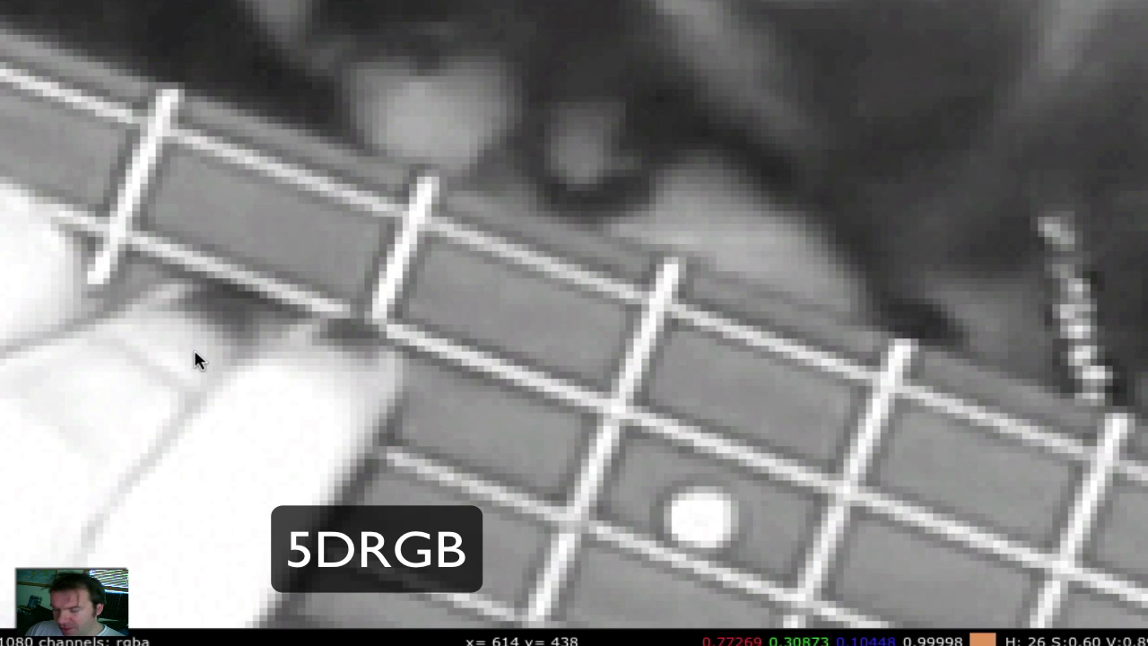
# Compare the Original, E1 Plugin, Grinder, MPG-StreamClip and 5DRGB versions of the enlarged guitar frets in the red channel
pyautogui.press('1')
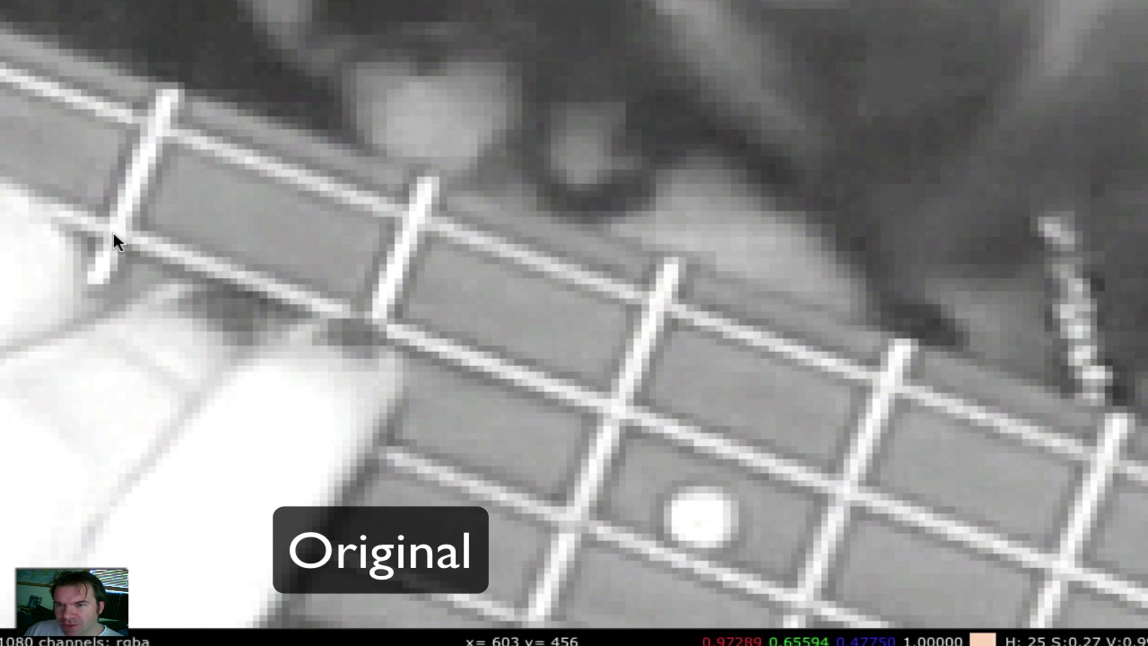
pyautogui.press('pagedown')
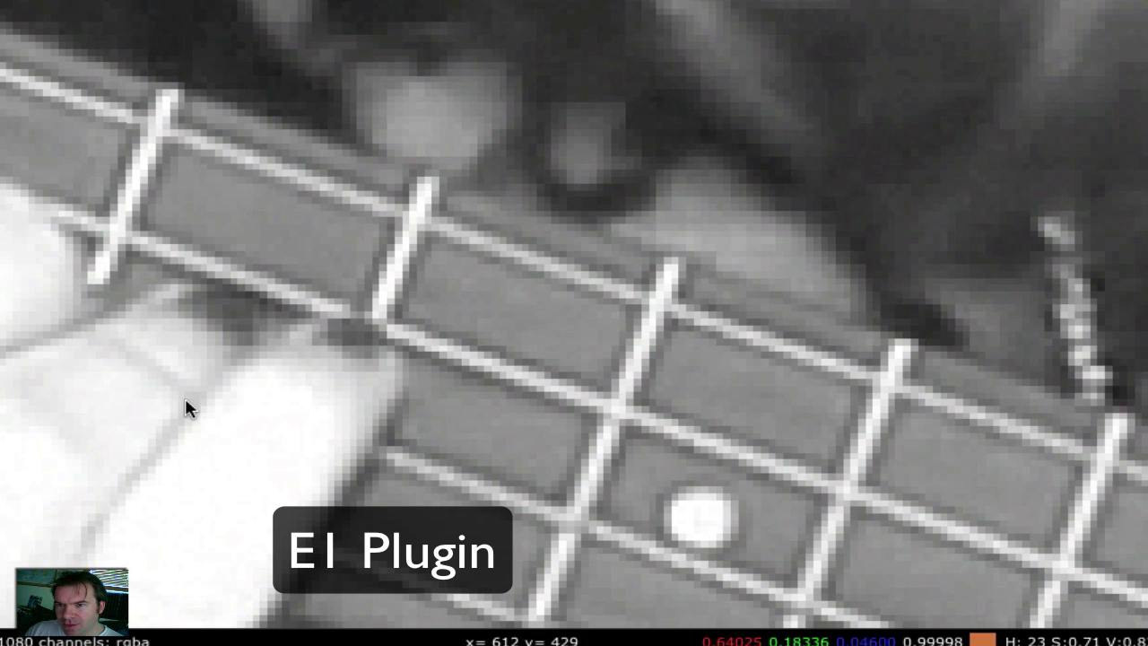
pyautogui.press('pagedown')
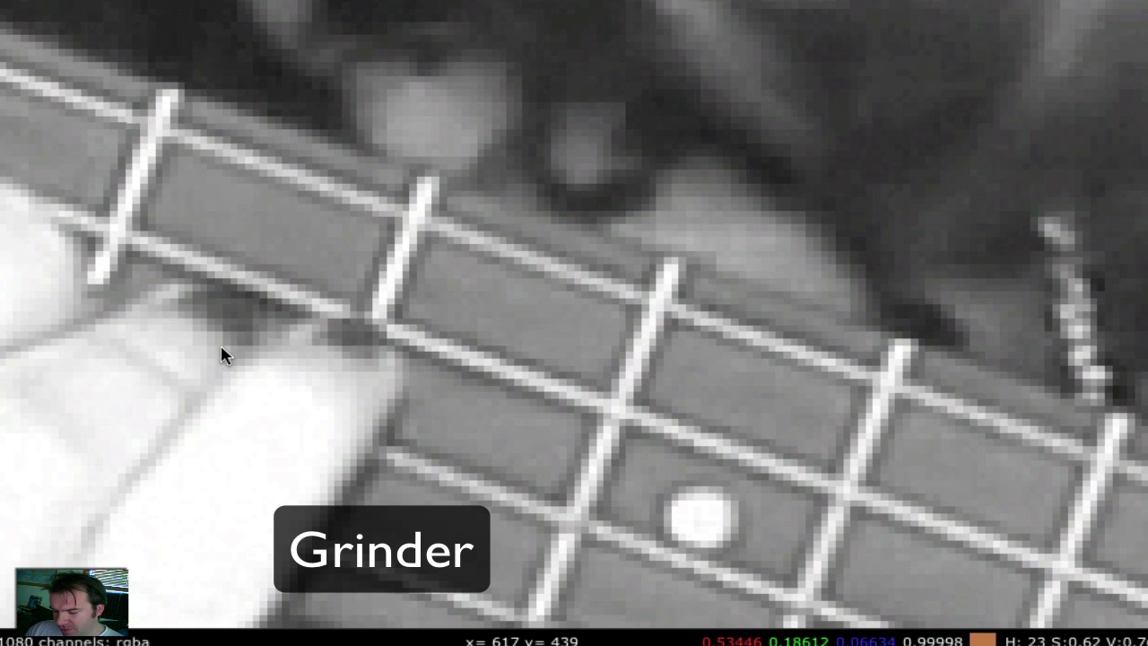
pyautogui.press('pagedown')
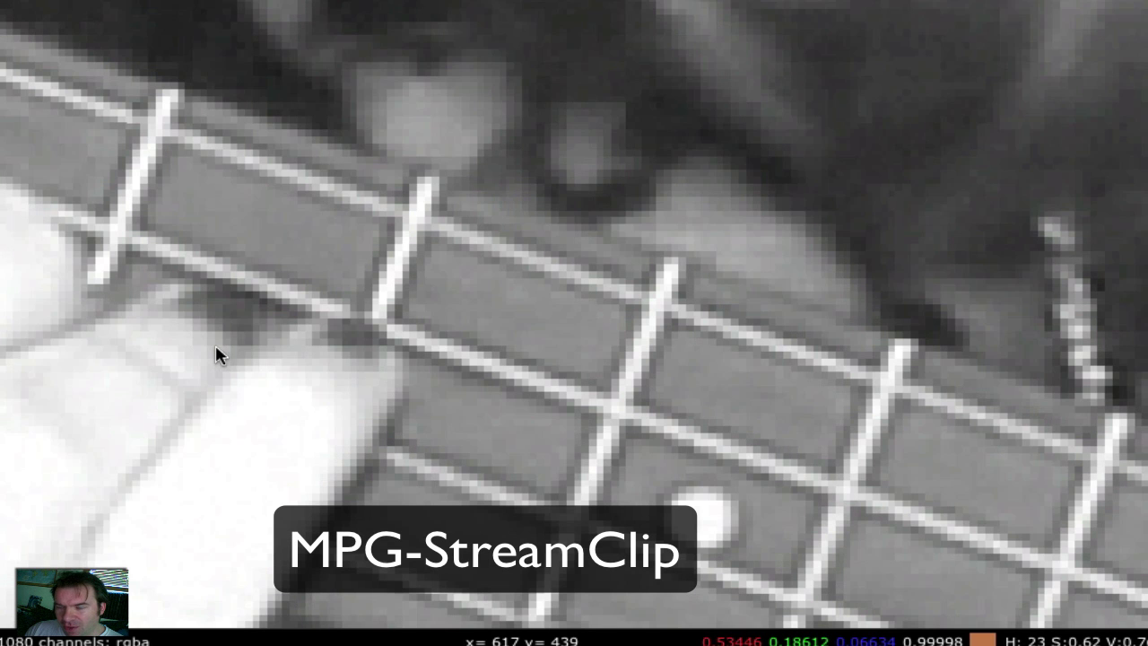
pyautogui.press('1')
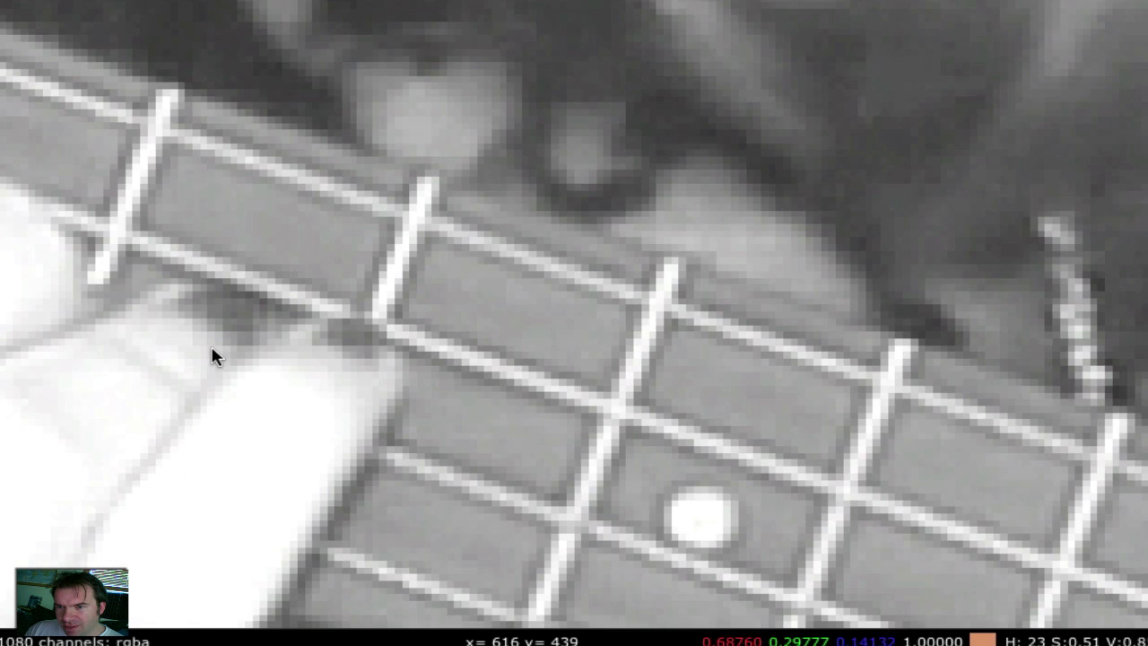
pyautogui.press('2')
pyautogui.press('pagedown')
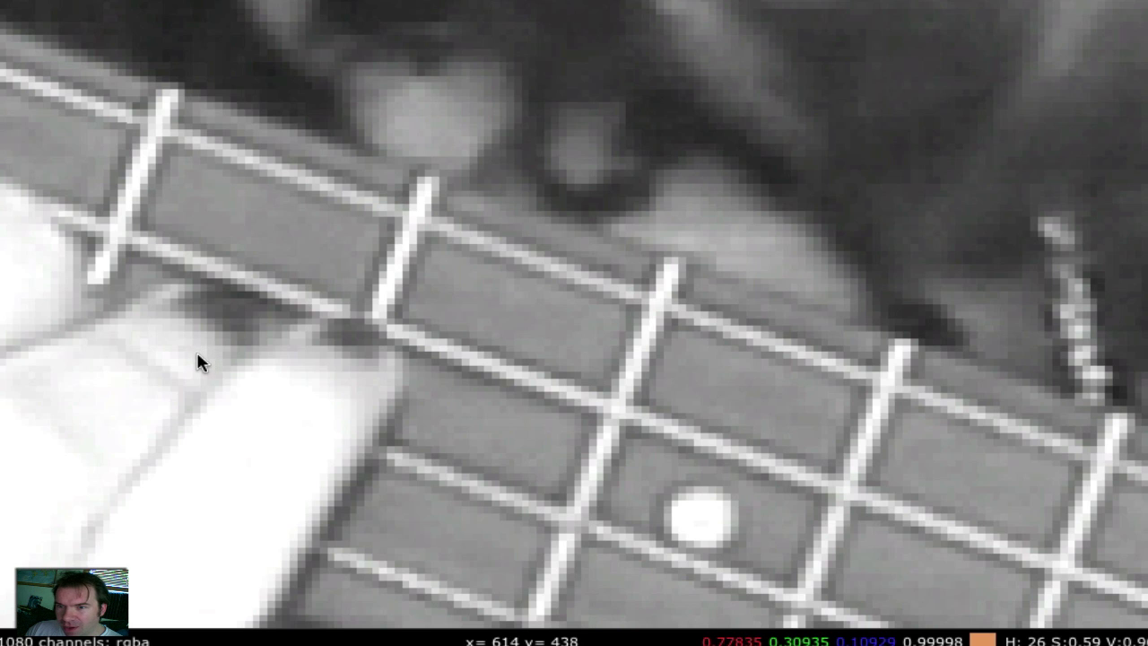
pyautogui.press('pagedown')
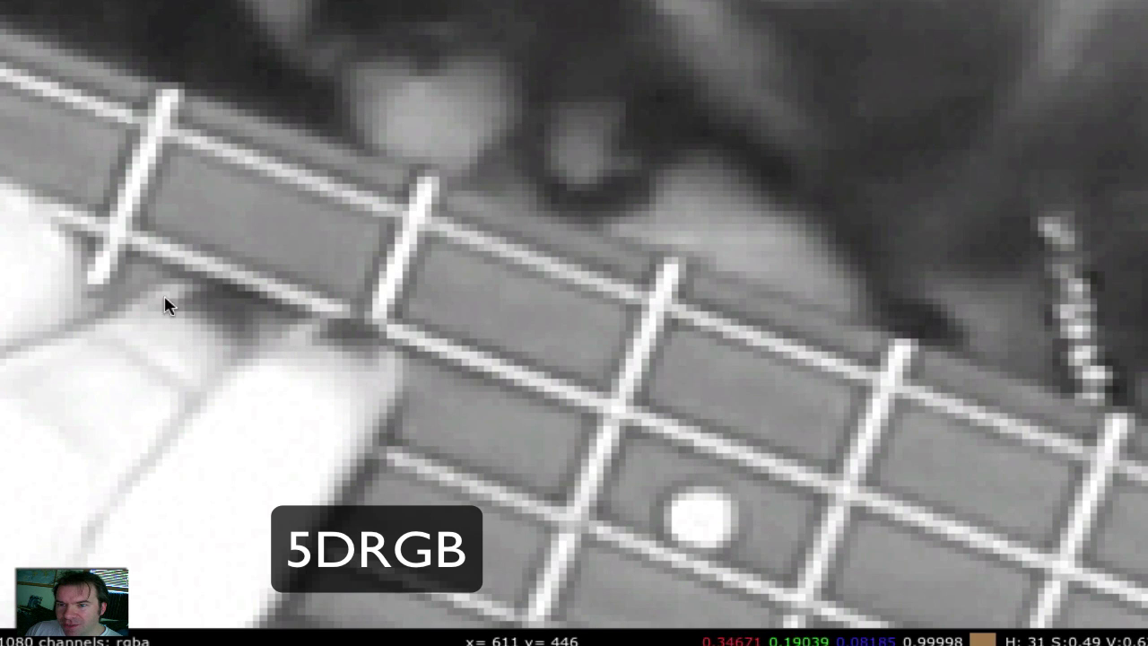
pyautogui.press('pagedown')
pyautogui.press('1')
pyautogui.press('3')
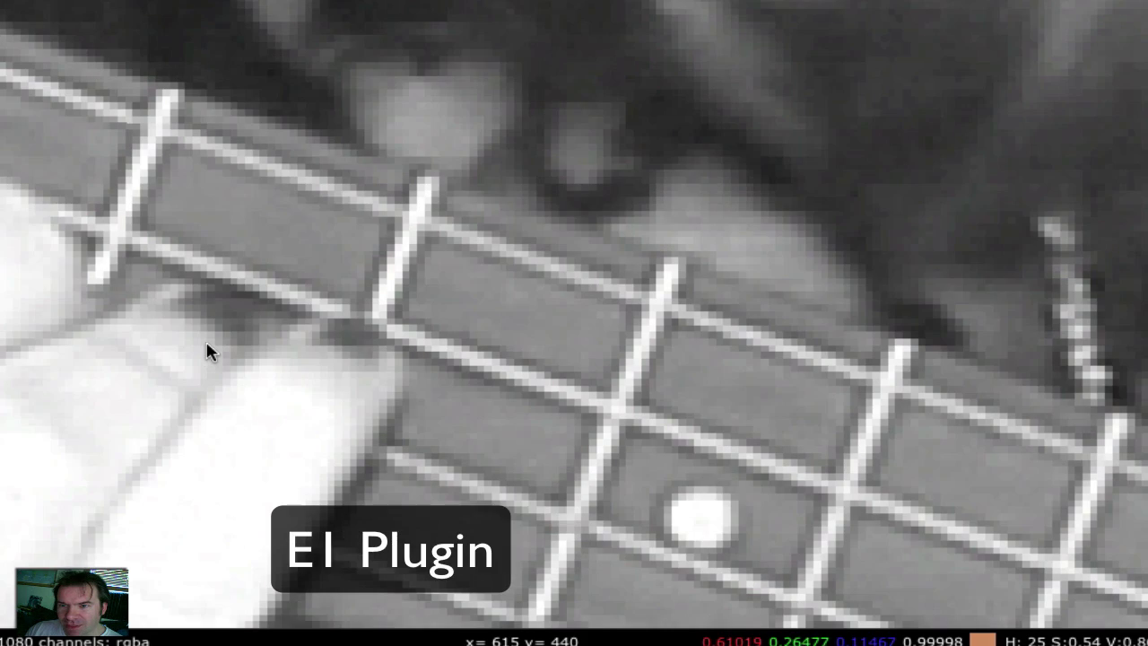
pyautogui.press('1')
pyautogui.press('4')
# Switch the viewer to the green channel and compare the converted versions of the guitar frets
pyautogui.press('g')
pyautogui.press('1')
pyautogui.press('4')
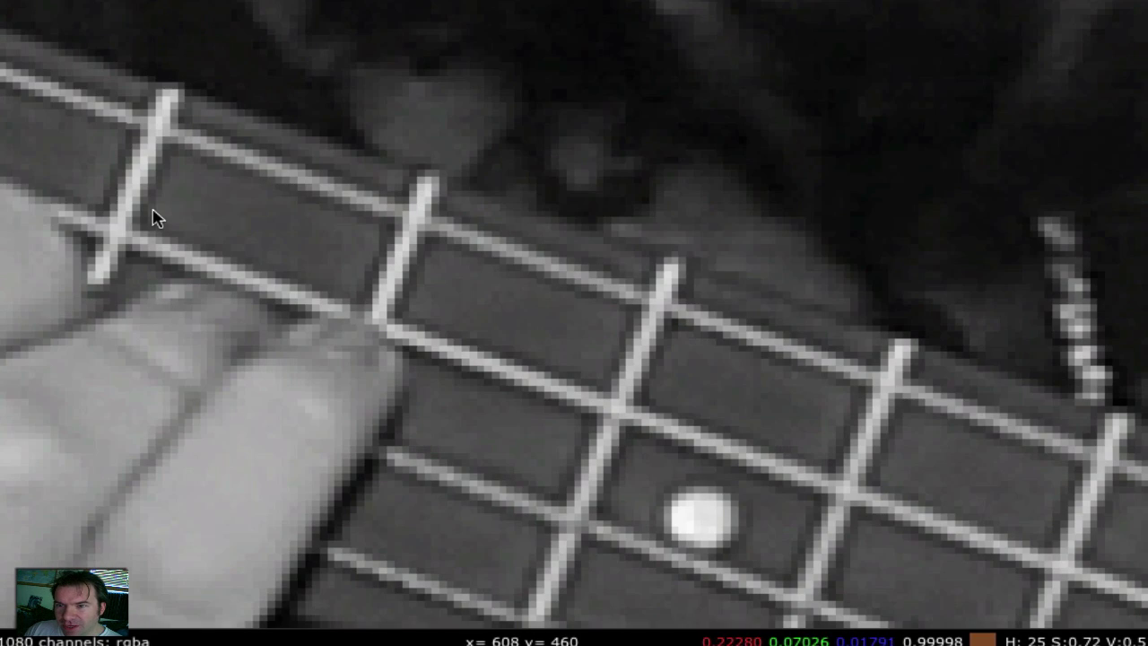
pyautogui.press('1')
# Switch the viewer to the blue channel and compare the versions of the guitar frets and fingers
pyautogui.press('b')
pyautogui.press('4')
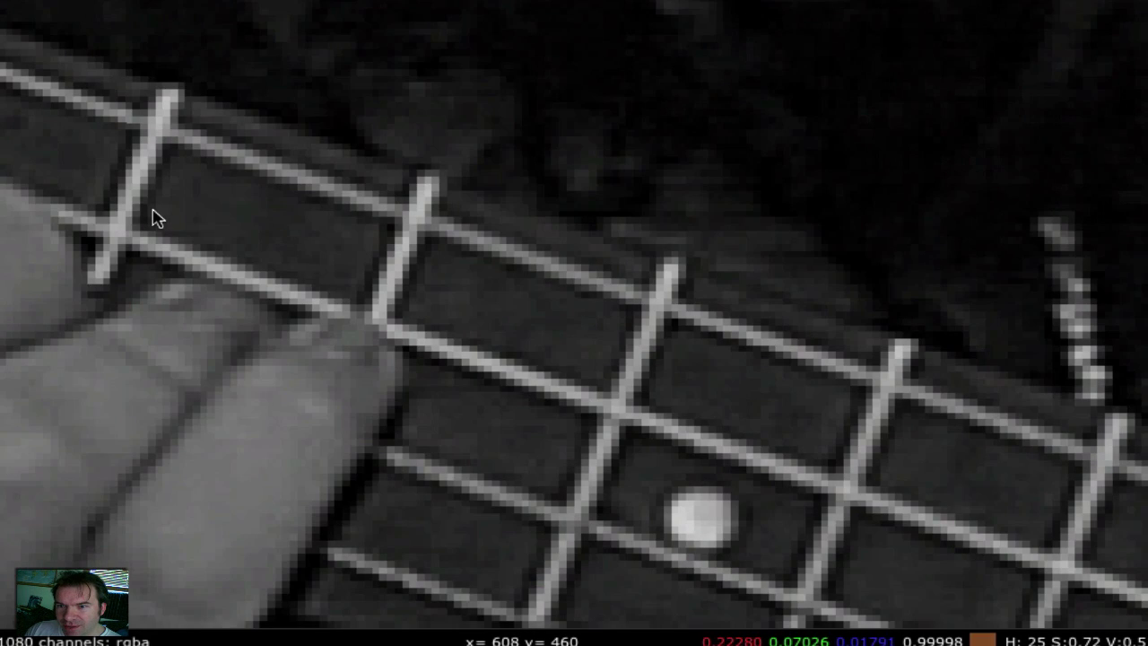
pyautogui.press('3')
pyautogui.press('4')
pyautogui.press('1')
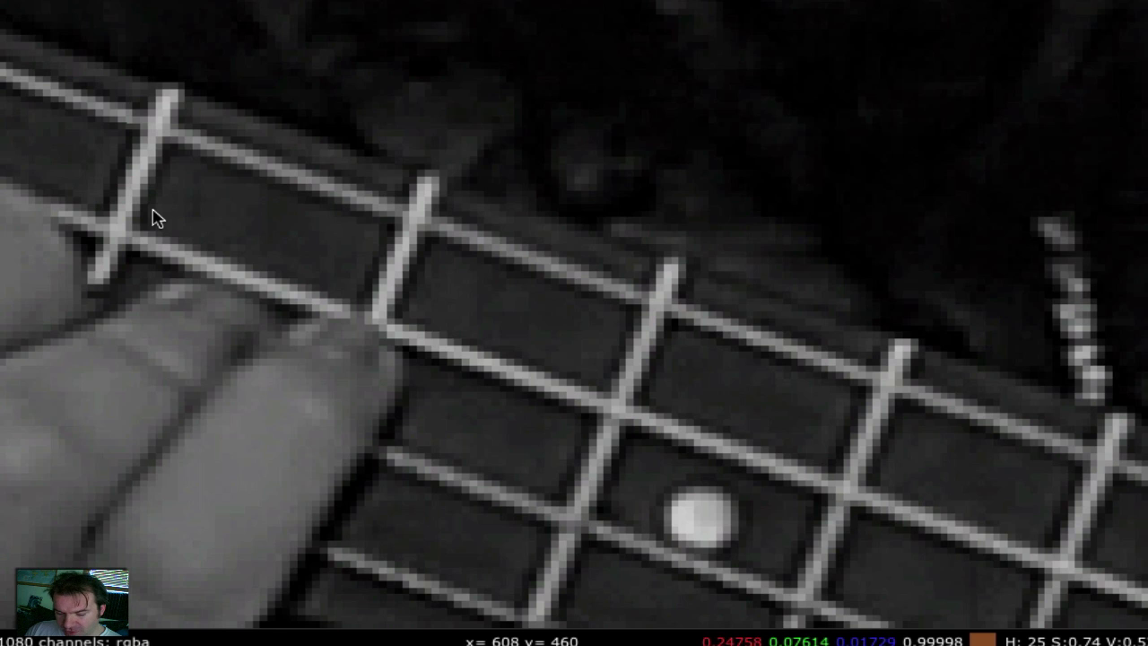
# Return to the red channel and recheck the fingers on the fretboard across the different versions
pyautogui.press('pageup')
pyautogui.press('2')
pyautogui.press('1')
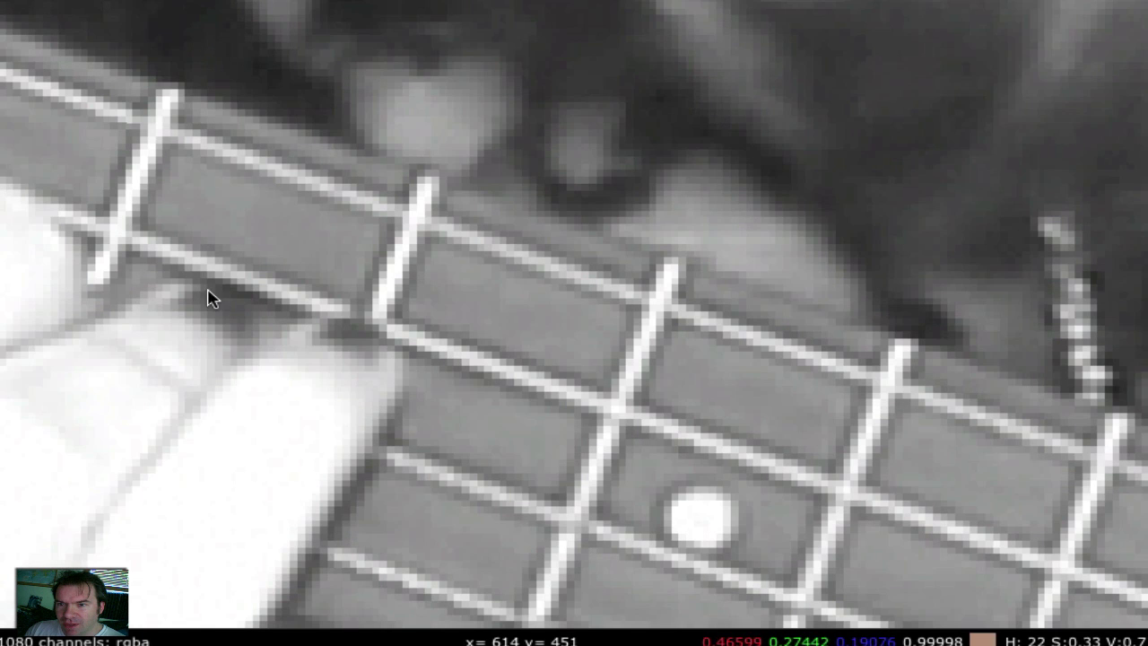
pyautogui.press('2')
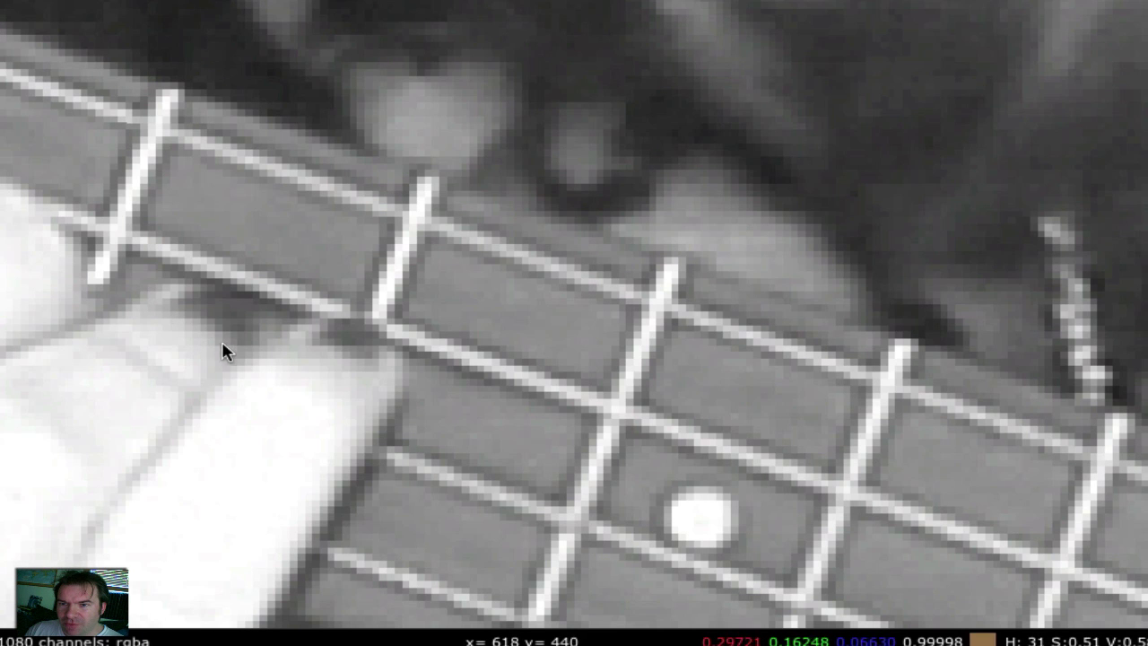
# Enlarge the laughing red-haired woman's eye and compare the Original with the 5DRGB version in the red channel
pyautogui.scroll(-5, 339, 395)
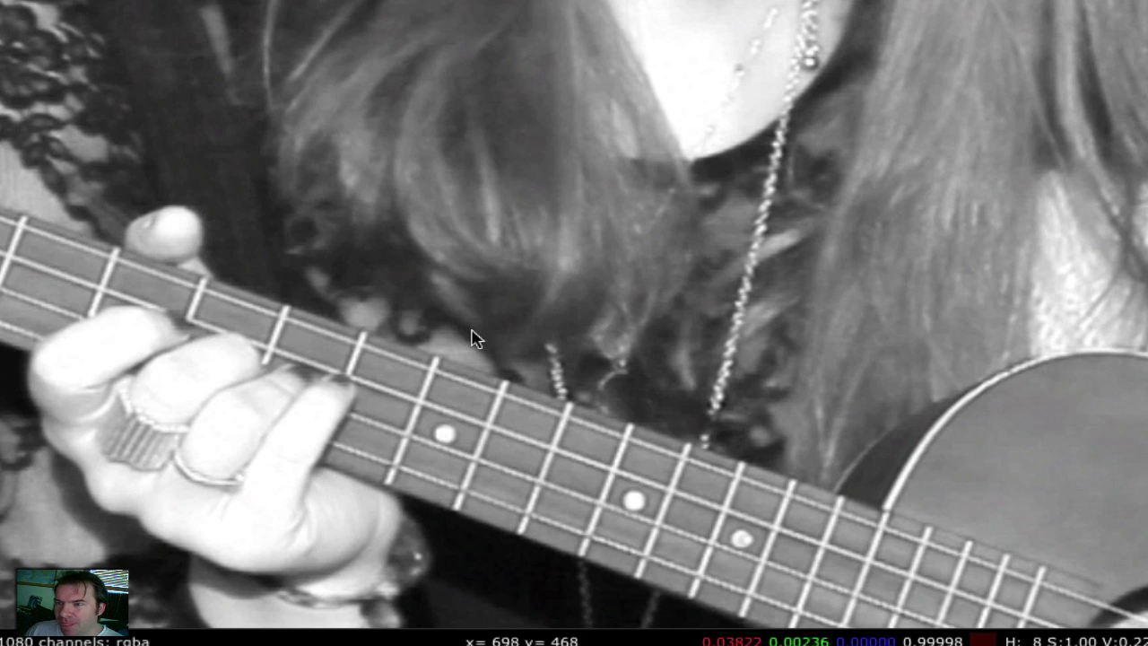
pyautogui.moveTo(565, 7); pyautogui.dragTo(280, 548)
pyautogui.moveTo(591, 399); pyautogui.dragTo(442, 471)
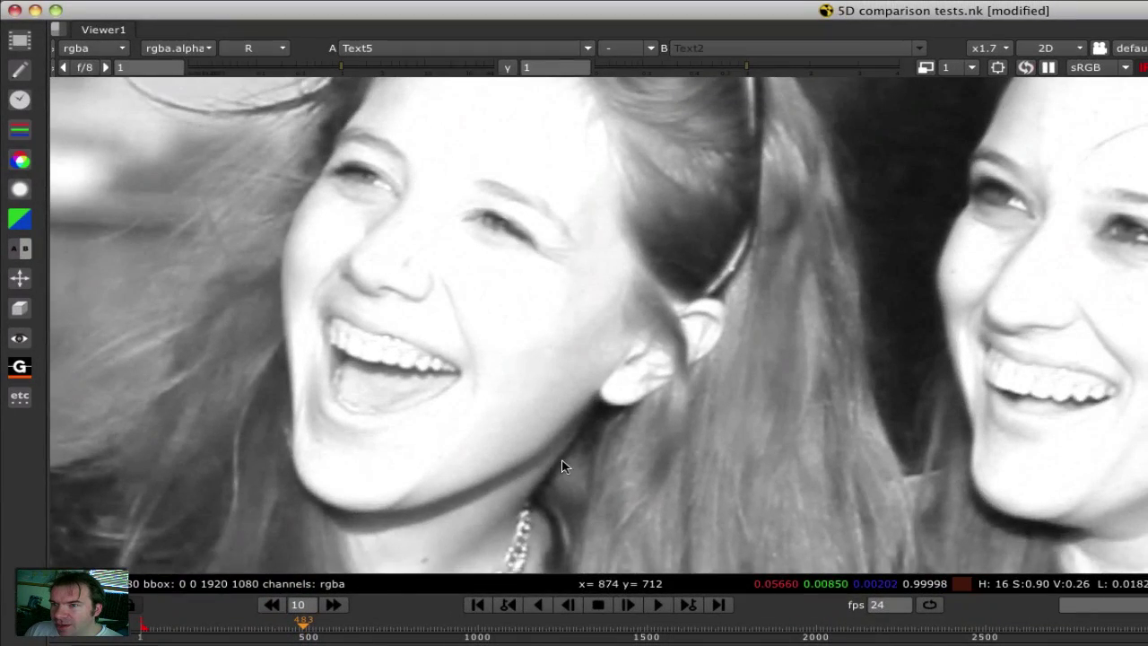
pyautogui.moveTo(663, 367); pyautogui.dragTo(373, 451)
pyautogui.scroll(5, 422, 320)
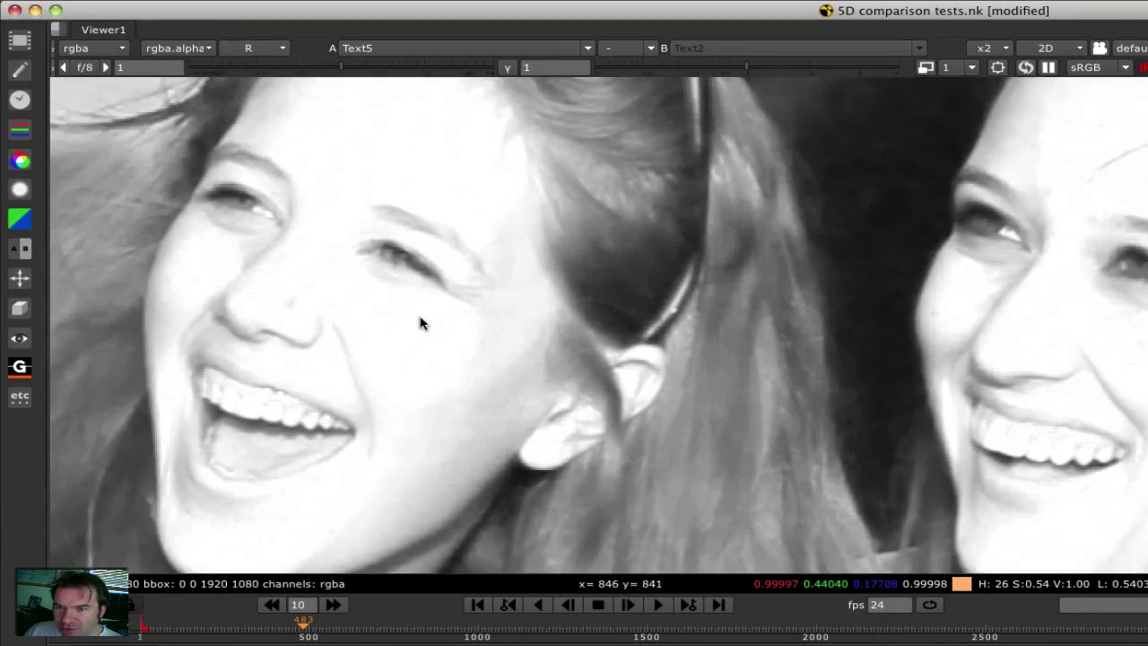
pyautogui.press('1')
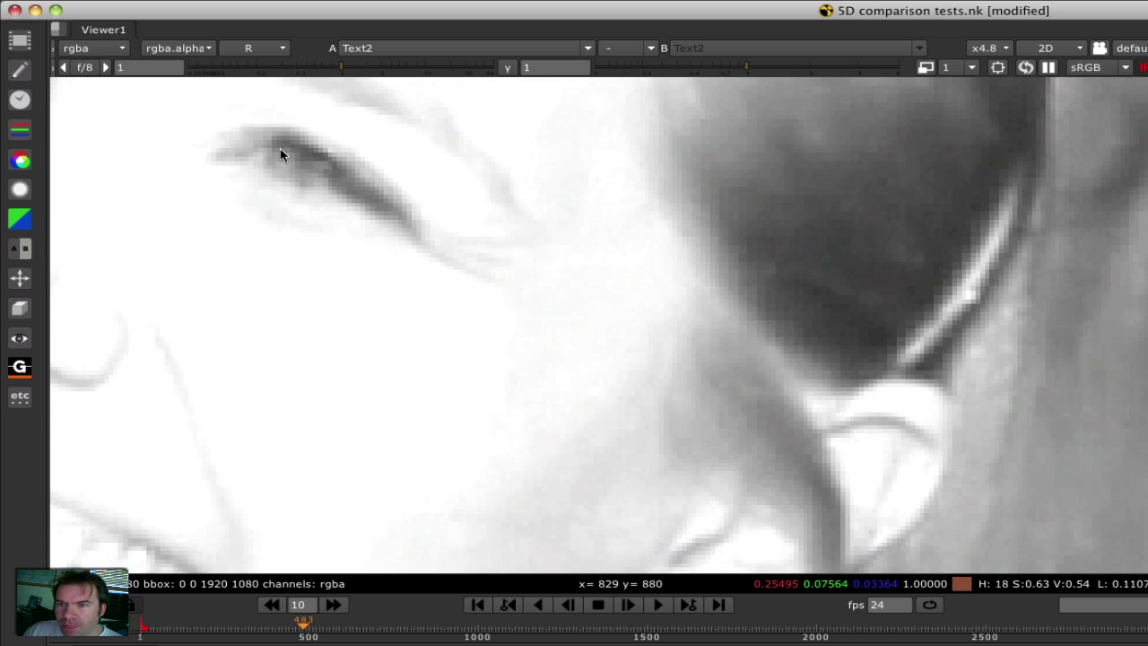
pyautogui.press('2')
pyautogui.press('3')
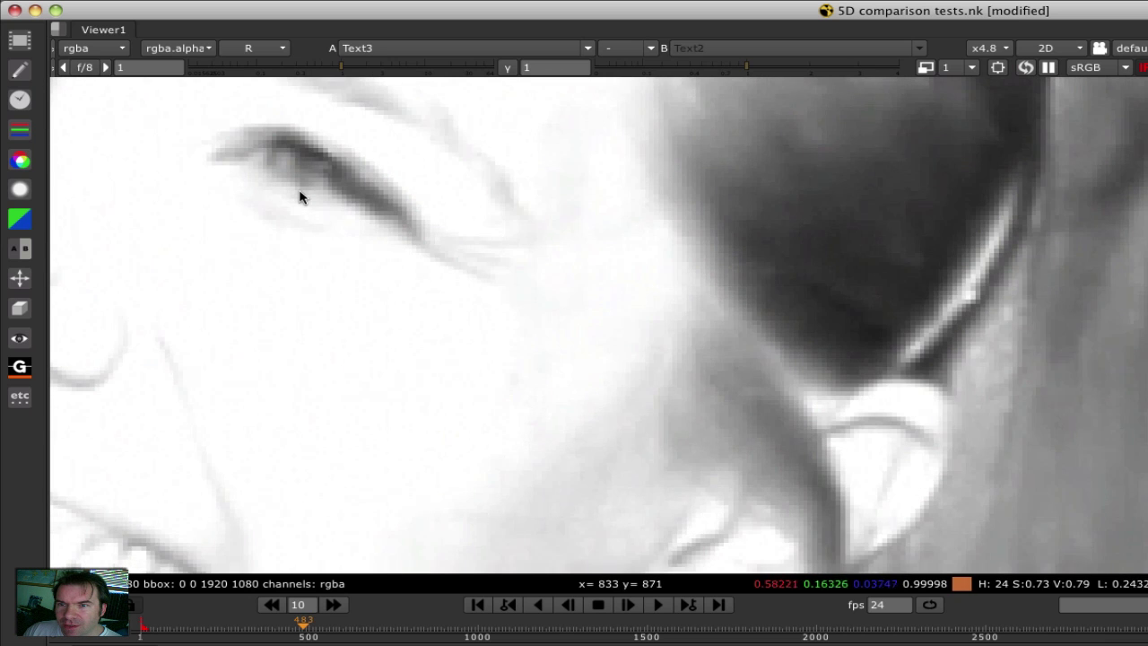
# Alternate between the Grinder and 5DRGB versions to compare the detail around the woman's eye
pyautogui.press('2')
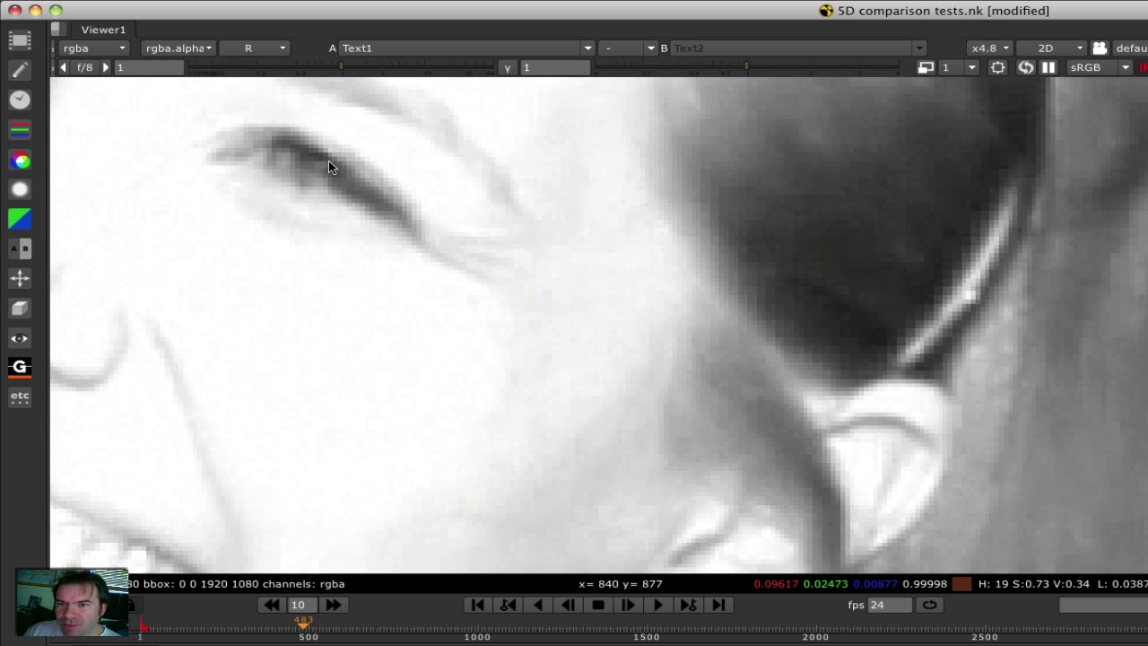
pyautogui.press('3')
pyautogui.press('2')
pyautogui.press('3')
pyautogui.press('1')
pyautogui.press('3')
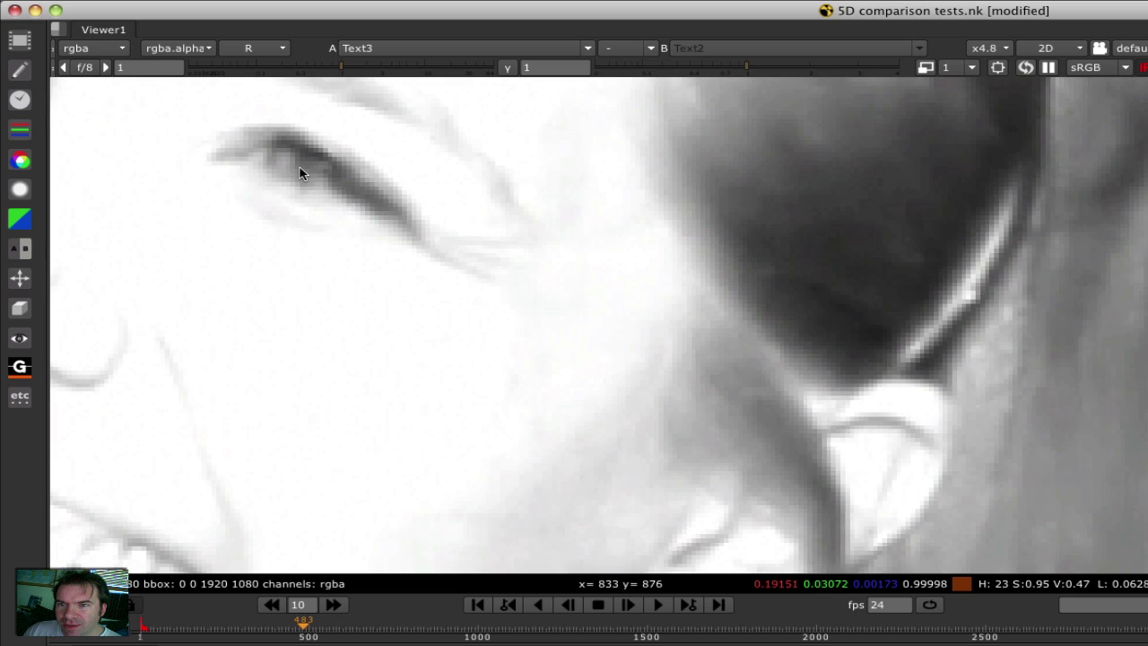
pyautogui.press('1')
pyautogui.press('3')
pyautogui.press('1')
pyautogui.press('3')
pyautogui.press('1')
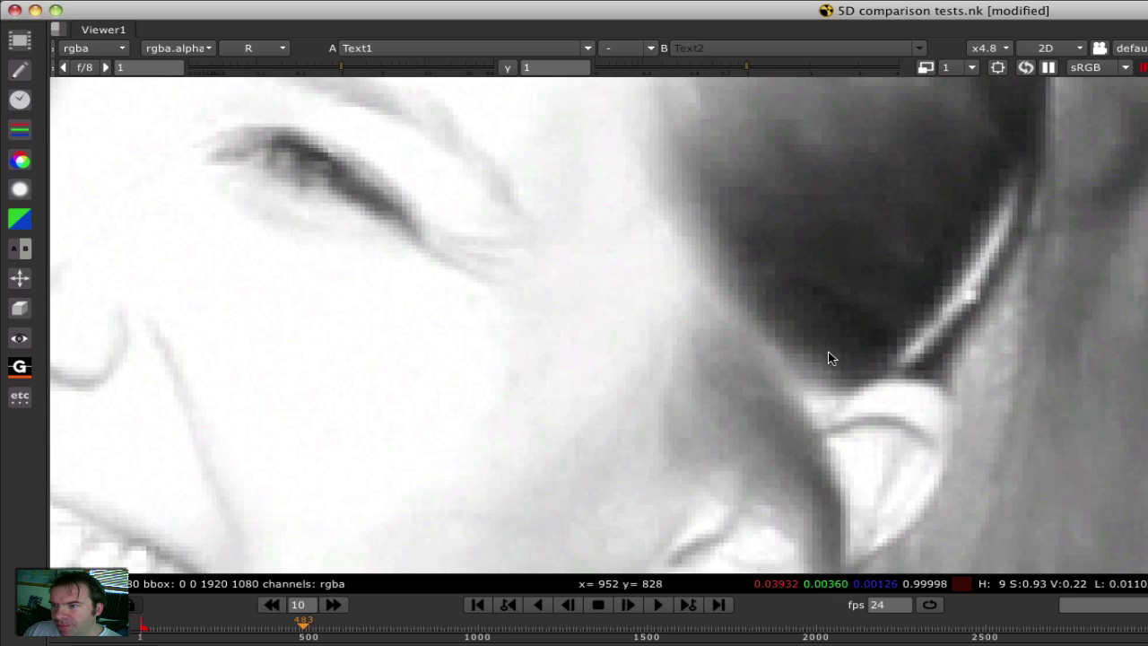
# Fit the whole frame in the viewer, show the Original version and restore the full RGB display
pyautogui.scroll(-5, 777, 331)
pyautogui.scroll(-3, 777, 332)
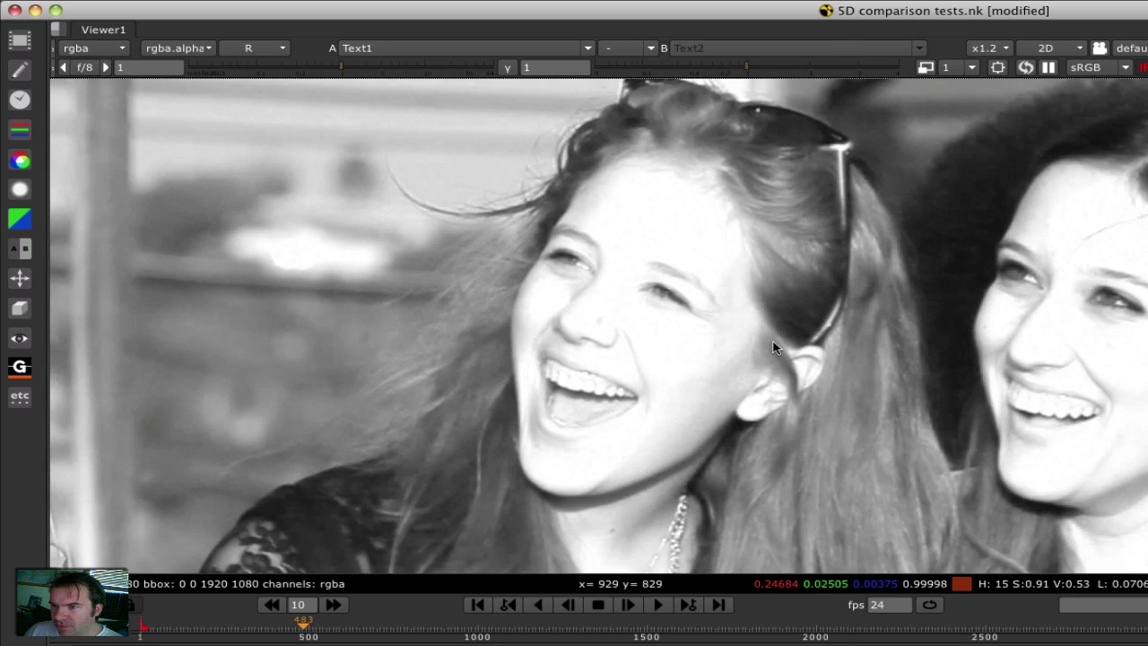
pyautogui.scroll(15, 807, 350)
pyautogui.press('f')
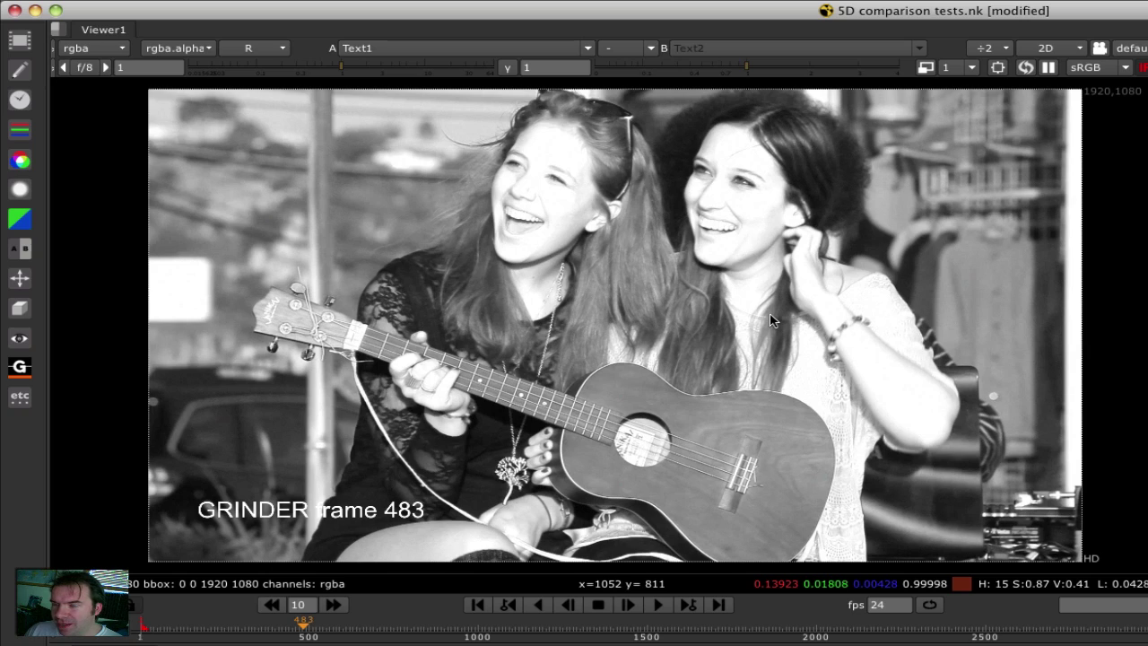
pyautogui.press('2')
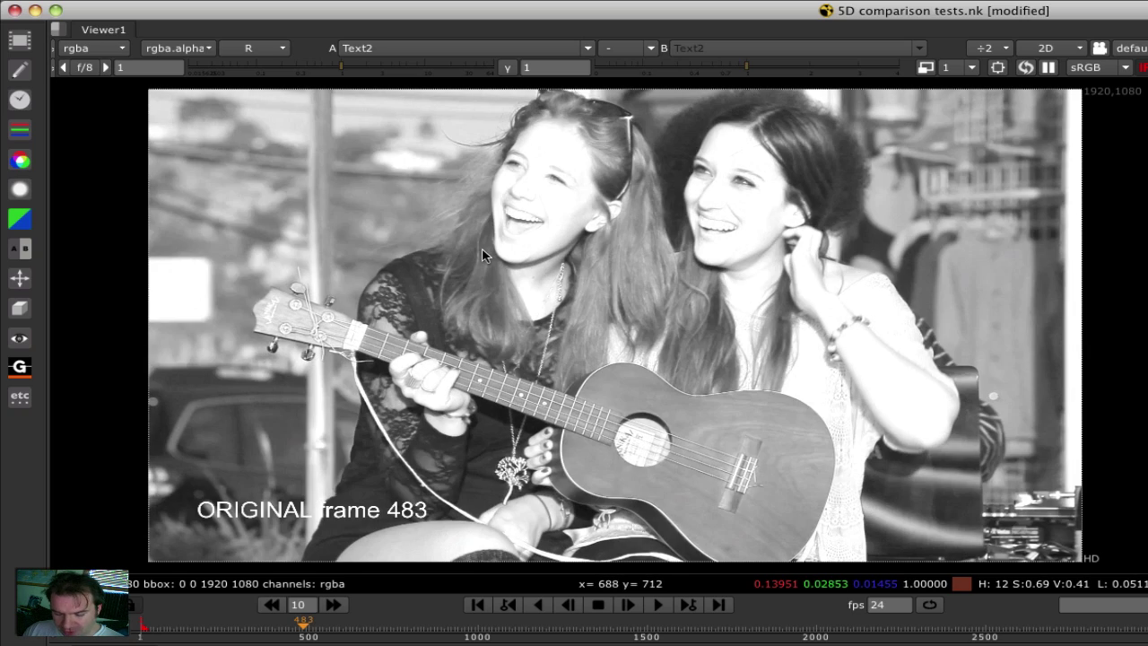
pyautogui.press('r')
# Compare the Grinder, E1 plugin and 5DRGB versions of the whole frame 483 in full colour
pyautogui.press('2')
pyautogui.press('3')
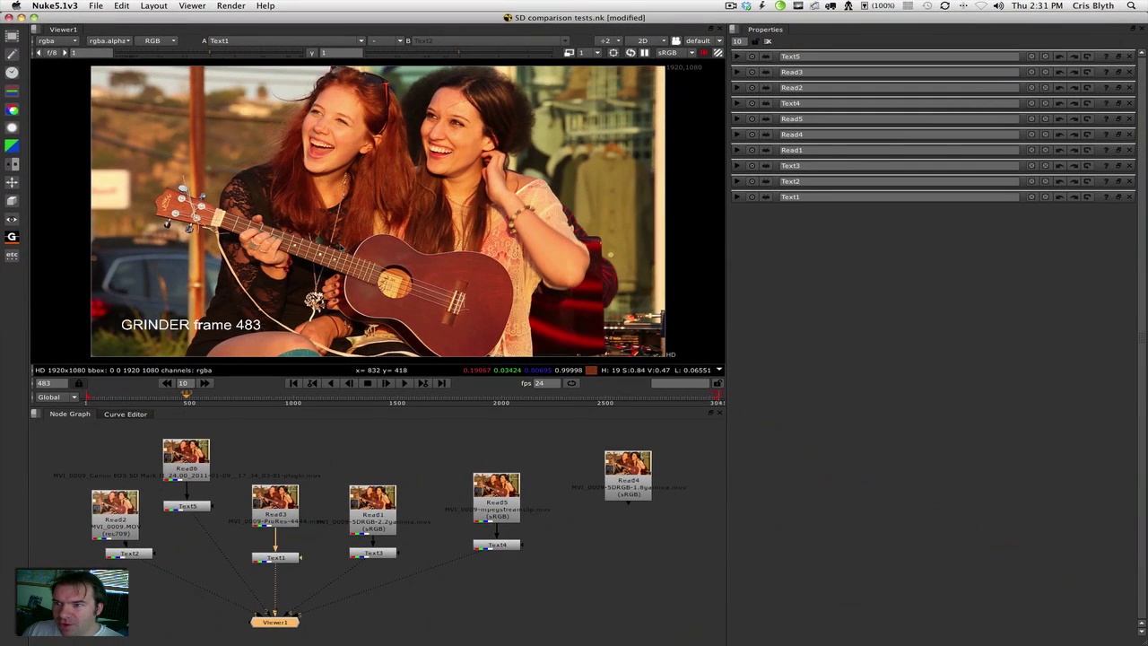
pyautogui.press('4')
pyautogui.press('5')
pyautogui.press('2')
pyautogui.press('5')
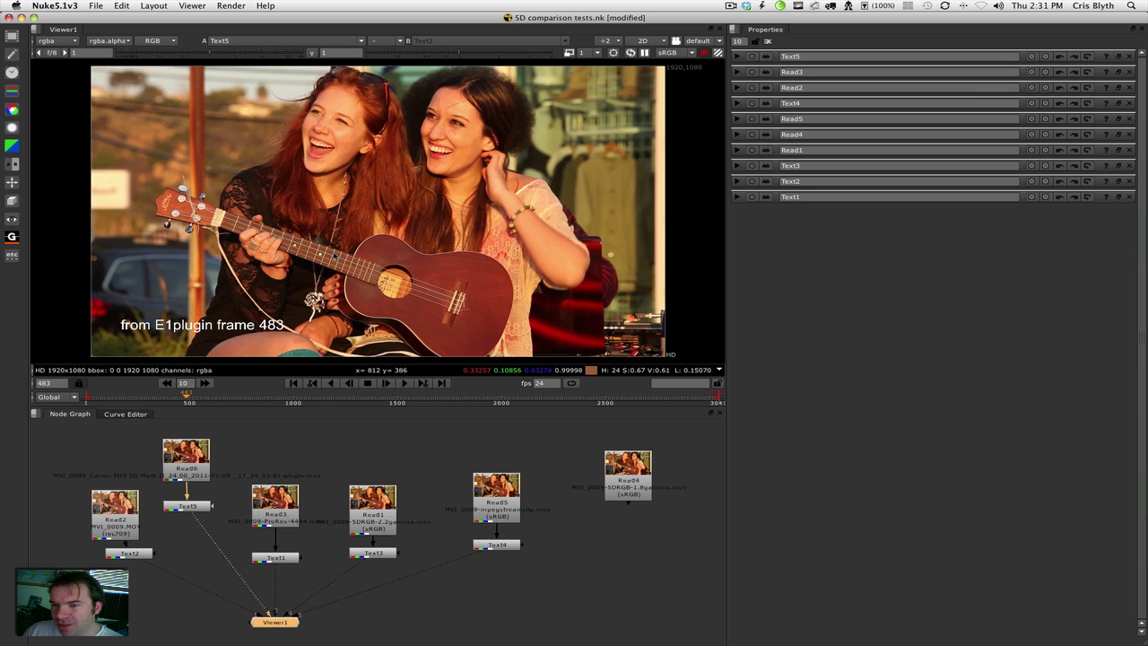
pyautogui.press('2')
pyautogui.press('5')
pyautogui.press('1')
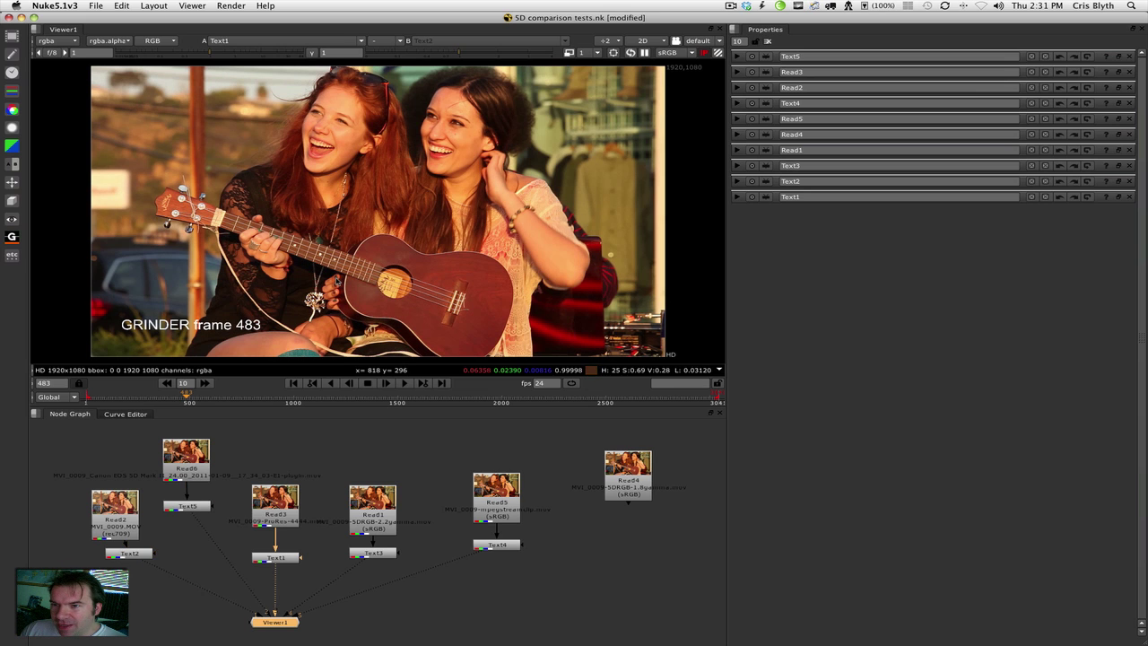
pyautogui.press('3')
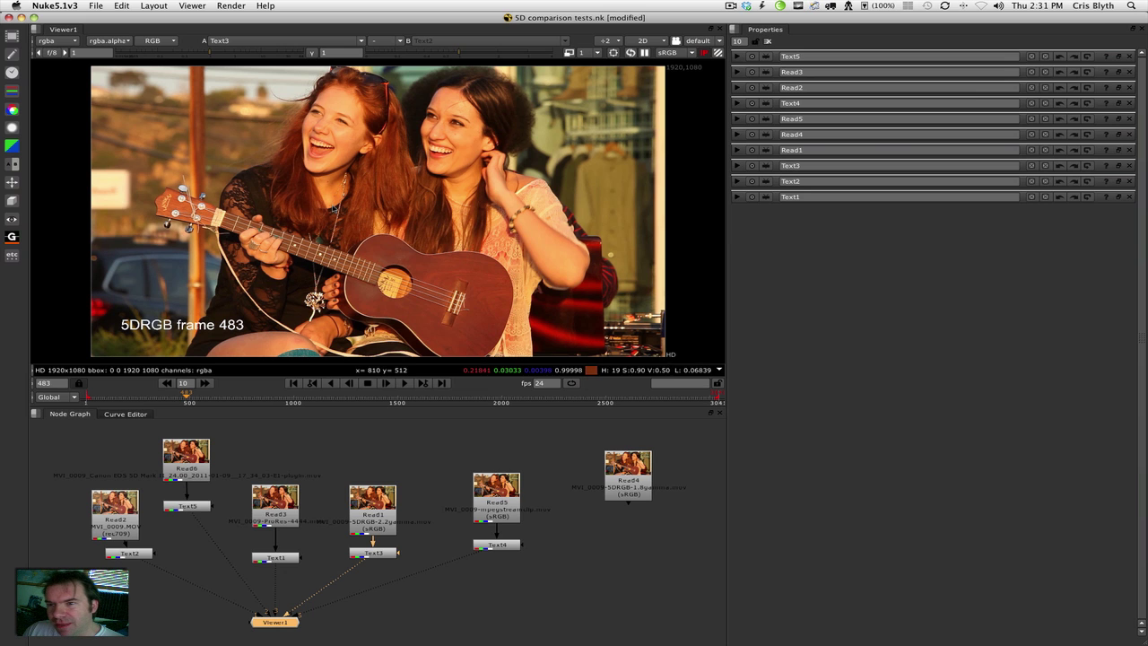
# Zoom in on the red-haired woman's face and loose hair and compare the 5DRGB and E1 plugin versions
pyautogui.scroll(7, 253, 113)
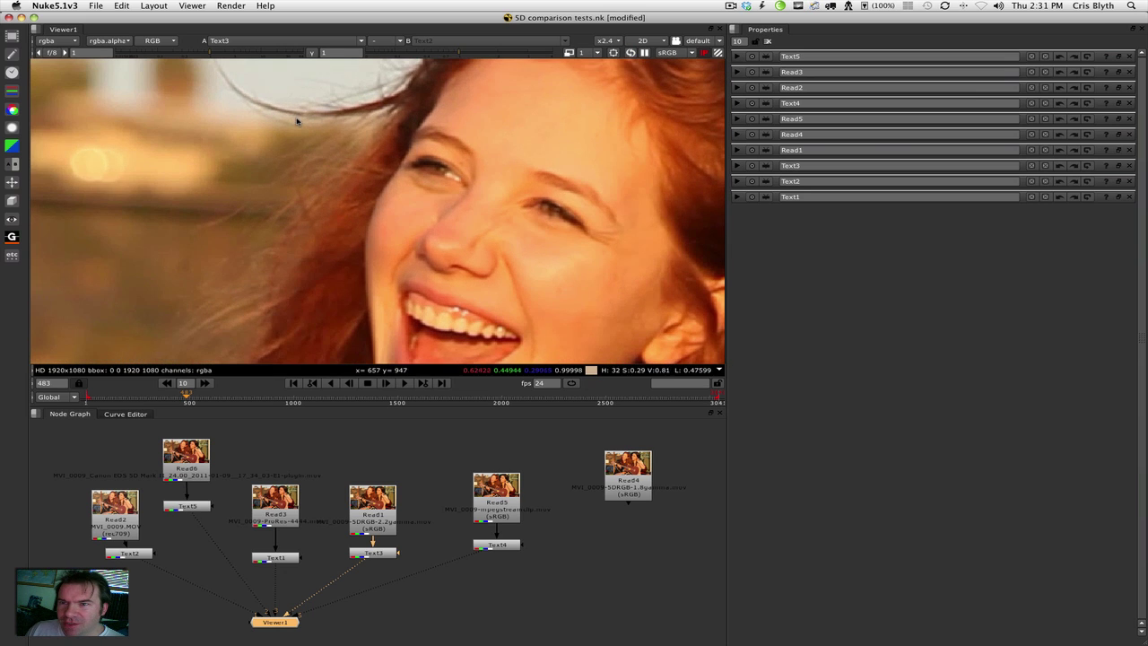
pyautogui.press('1')
pyautogui.press('2')
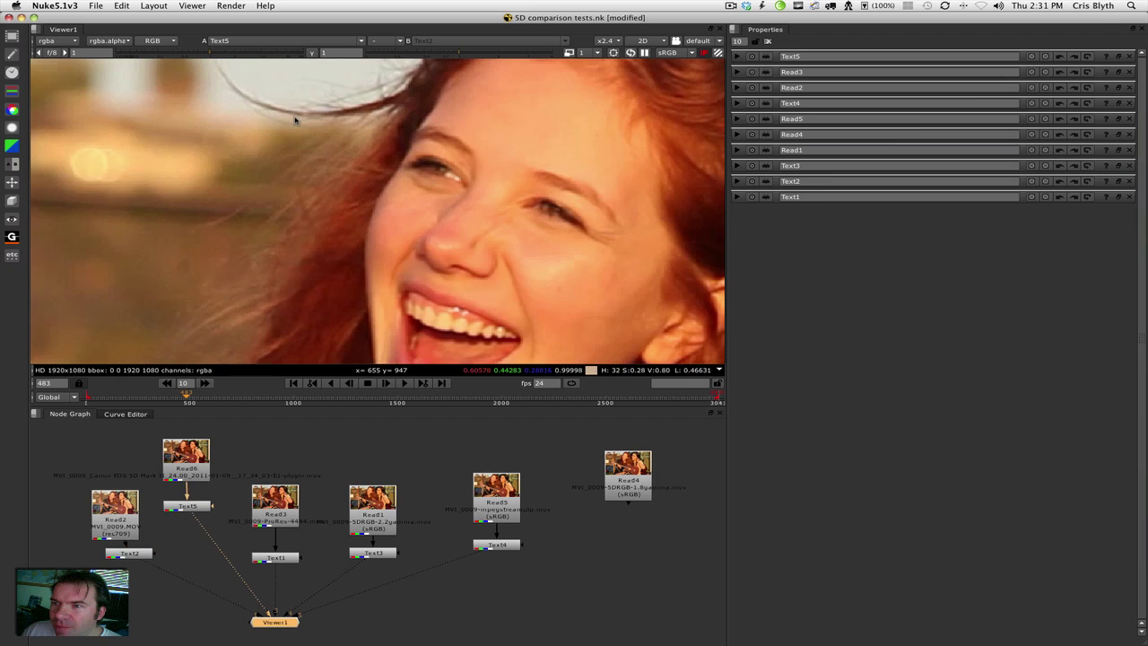
pyautogui.press('4')
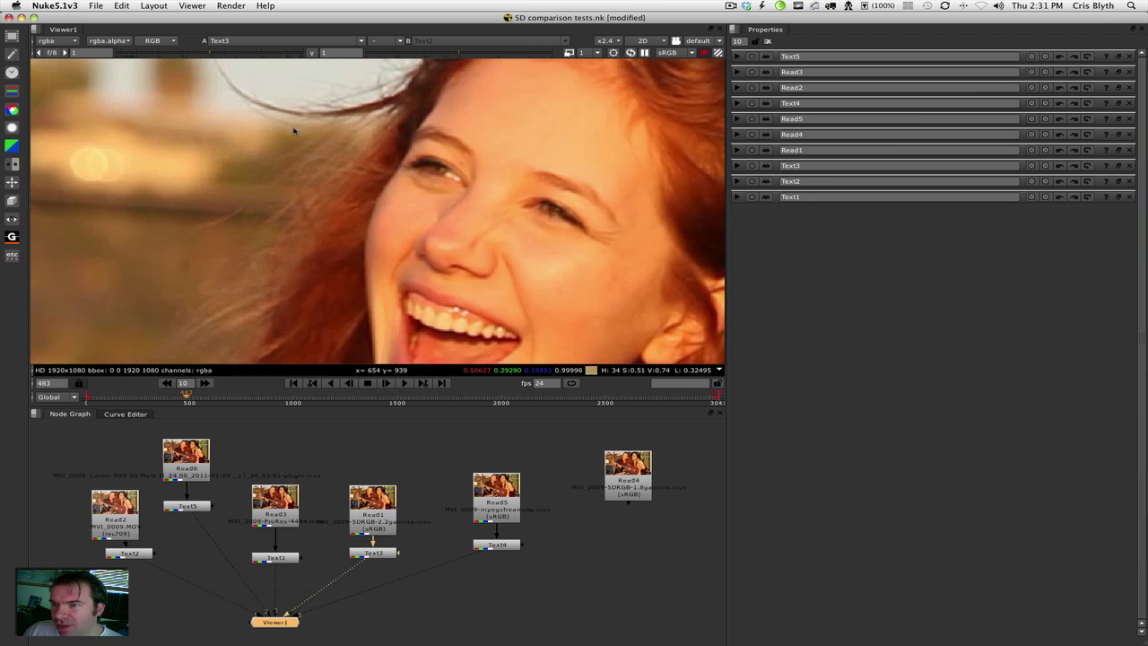
pyautogui.press('2')
# Fit the whole frame in view, move to frame 627 and enlarge the buttons on the red sweater
pyautogui.scroll(-8, 397, 436)
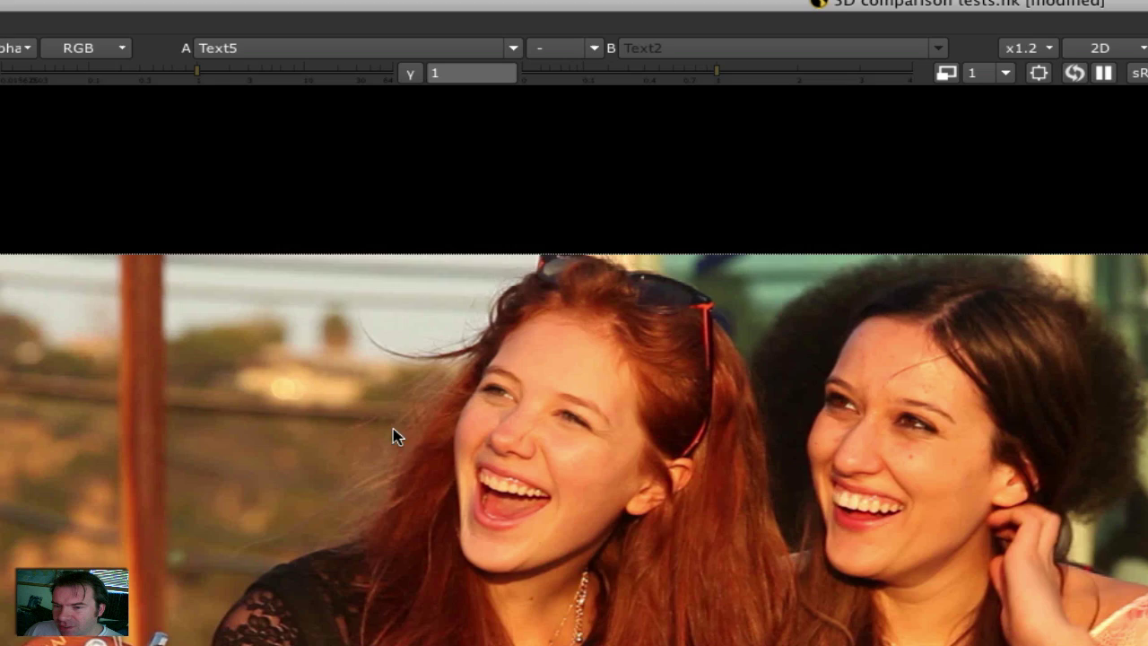
pyautogui.press('f')
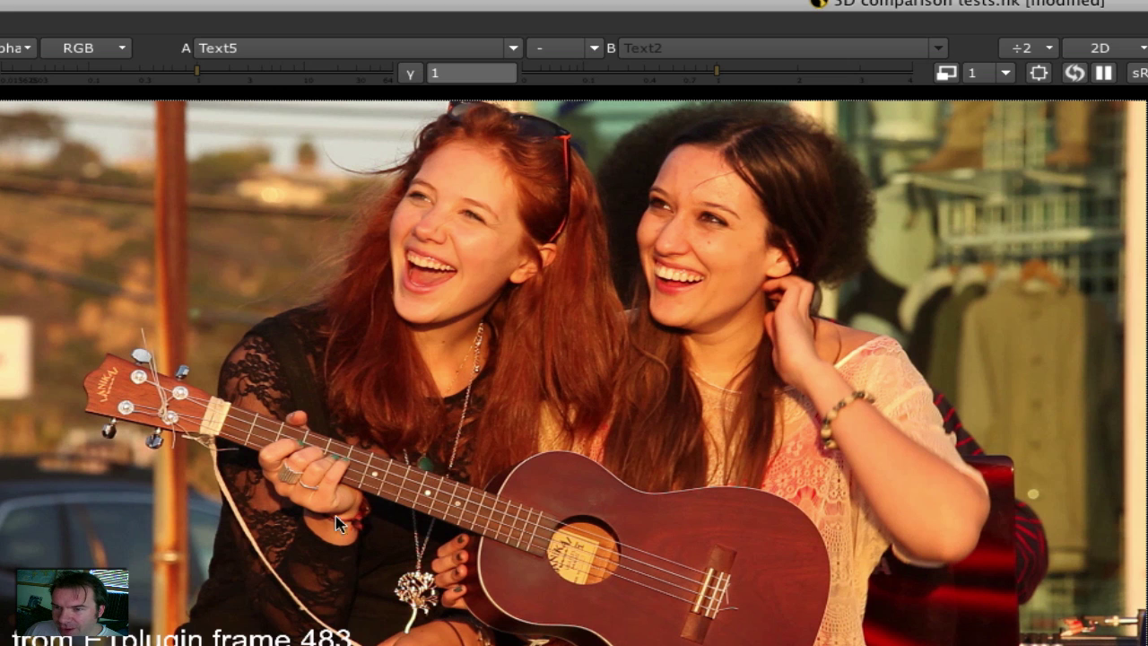
pyautogui.moveTo(185, 396); pyautogui.dragTo(216, 396)
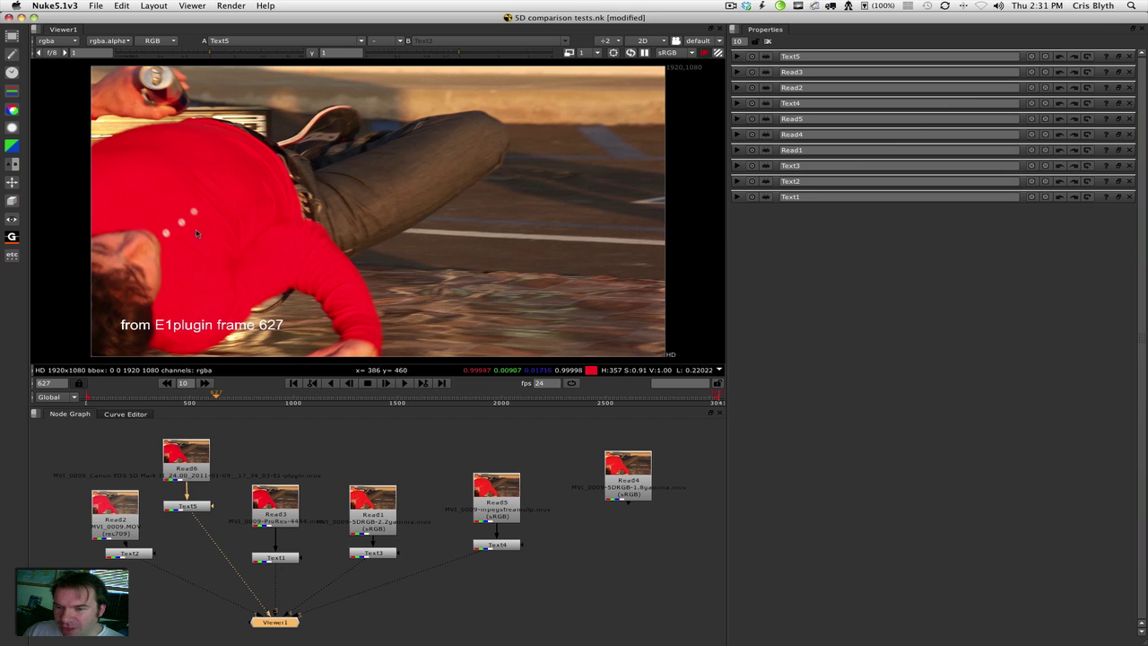
pyautogui.press('1')
pyautogui.scroll(1, 179, 203)
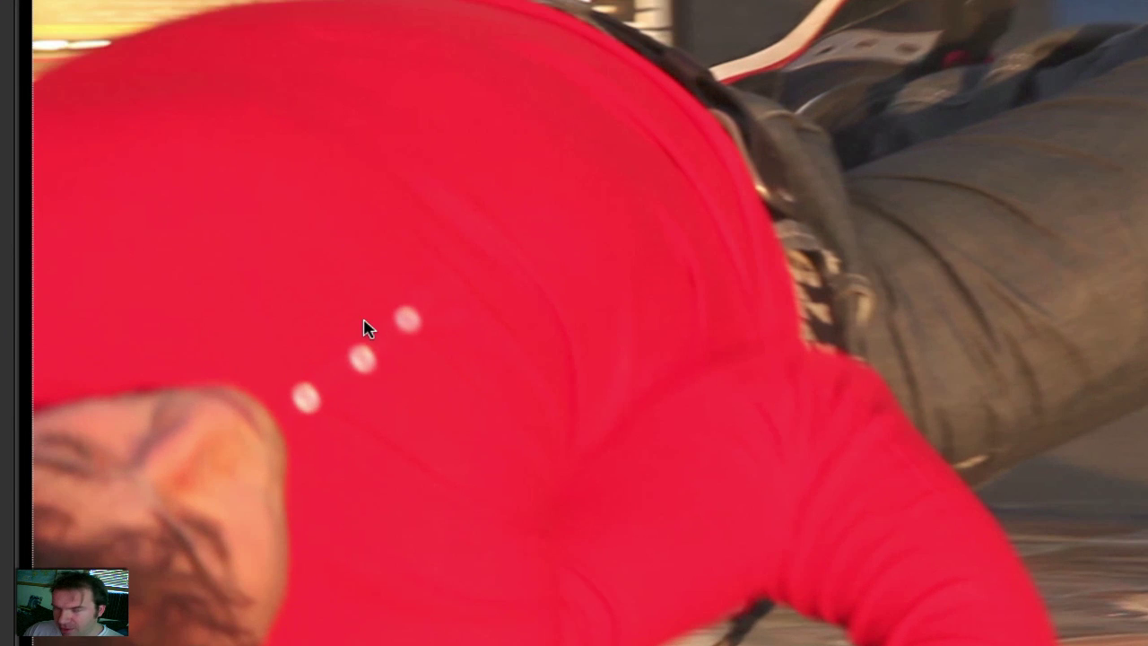
# Compare the E1 plugin, Grinder, 5DRGB and MPEG Streamclip versions of the enlarged red sweater at frame 627
pyautogui.press('2')
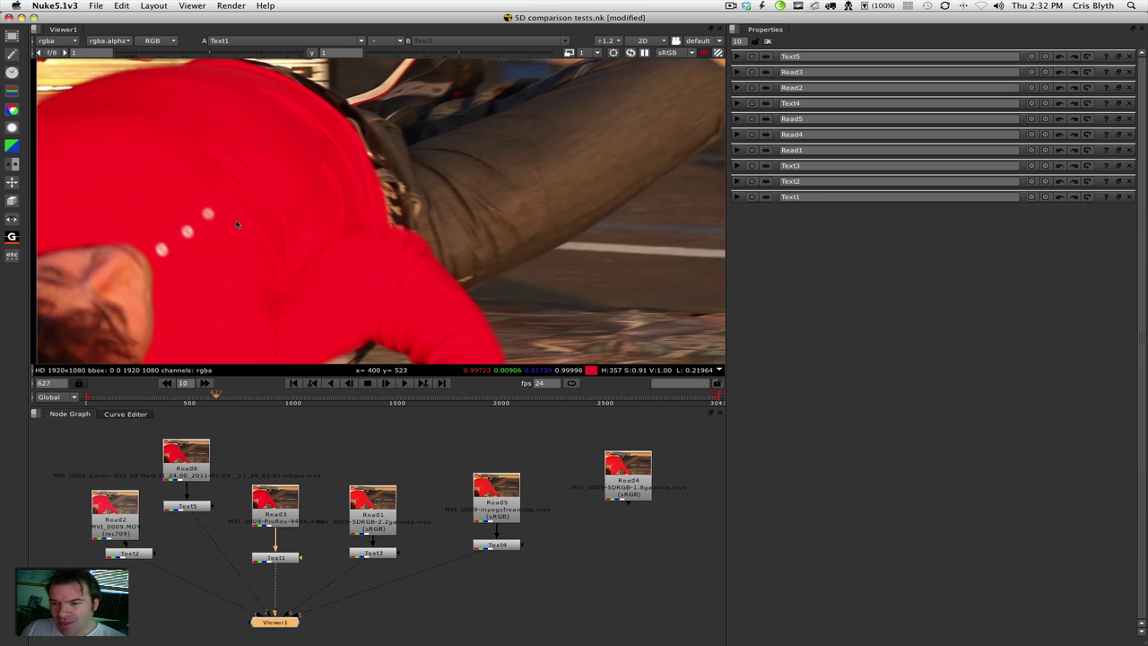
pyautogui.press('3')
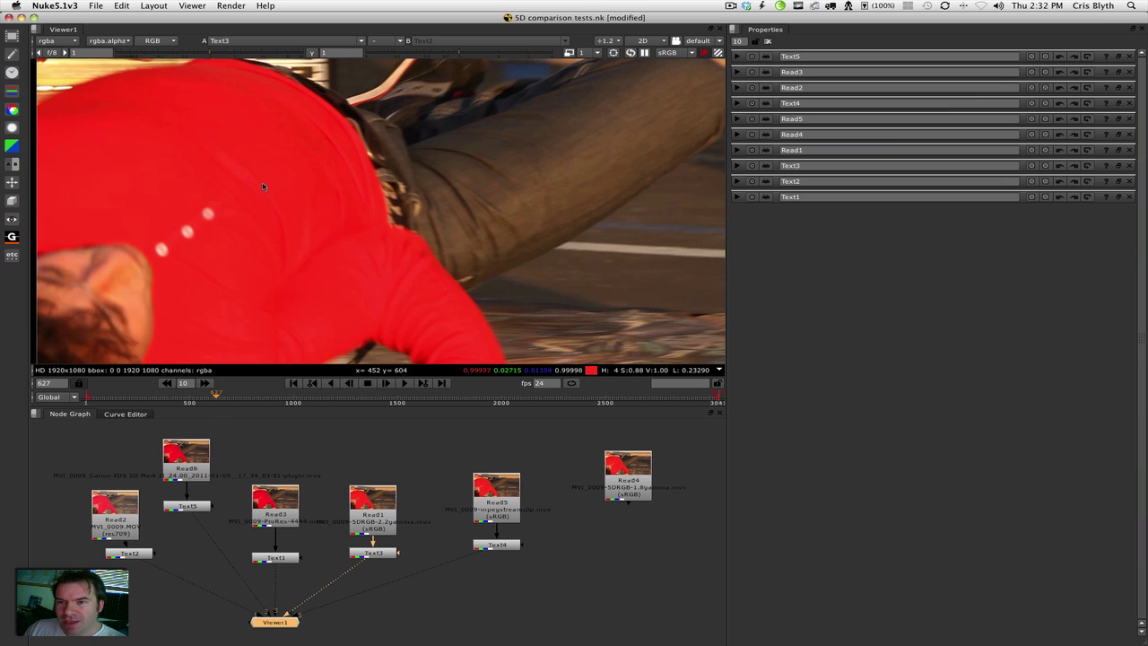
pyautogui.press('5')
pyautogui.press('4')
pyautogui.press('3')
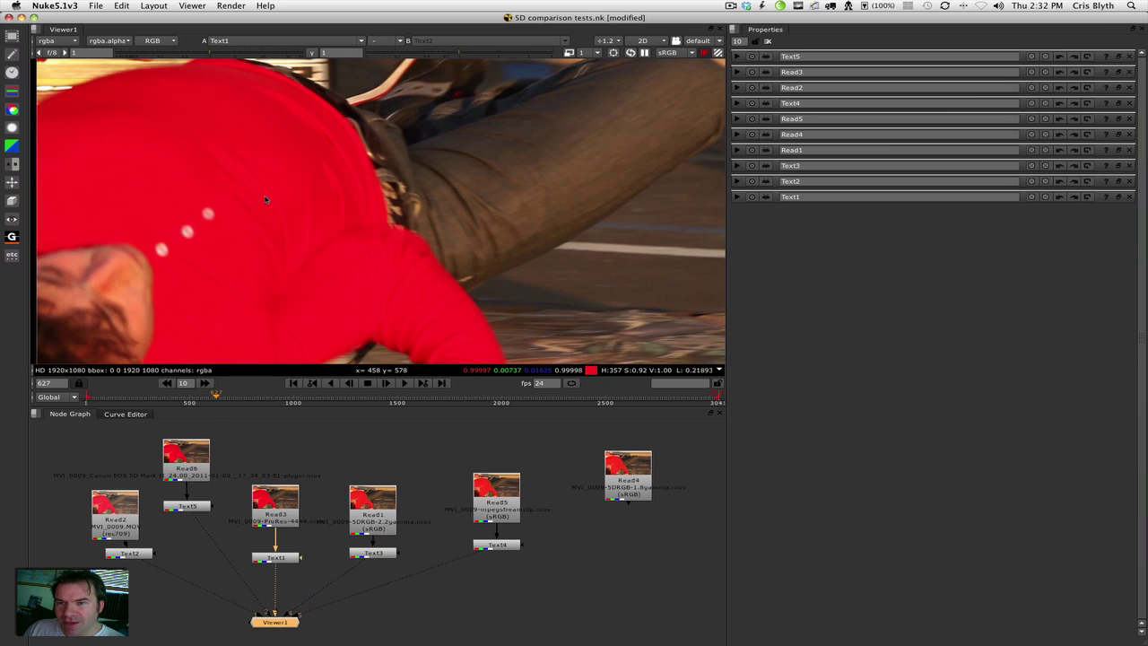
pyautogui.press('4')
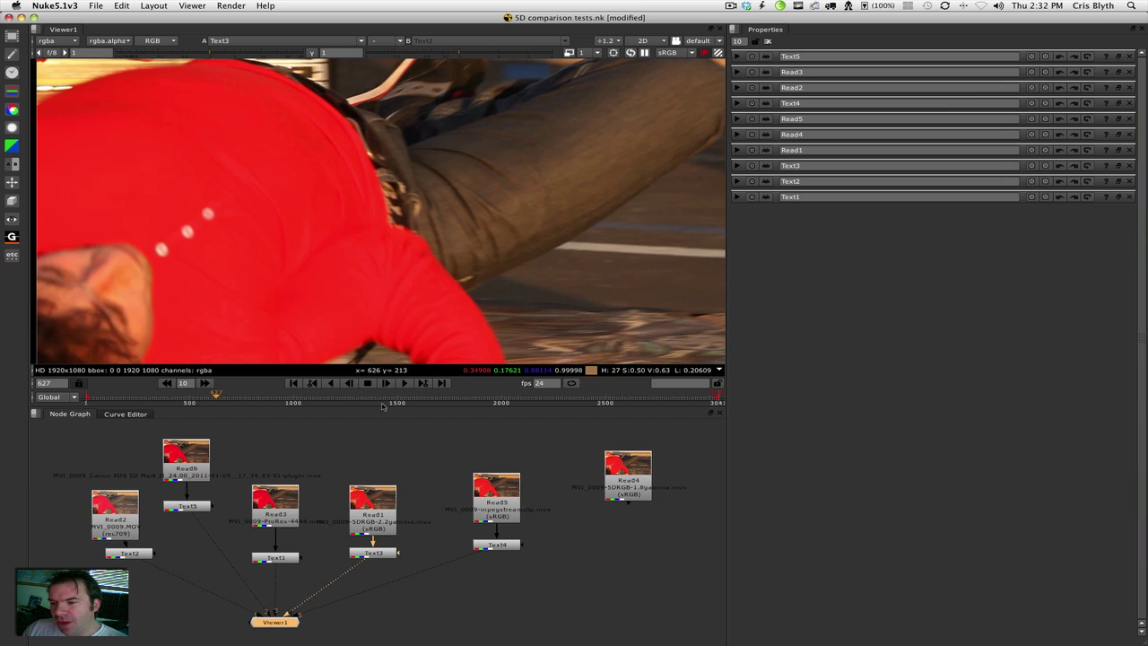
# Connect the 5DRGB 1.8 gamma clip to the viewer as input 6, and switch to 5DtoRGB to view its Gamma Flagging options
pyautogui.click(636, 475)
pyautogui.press('6')
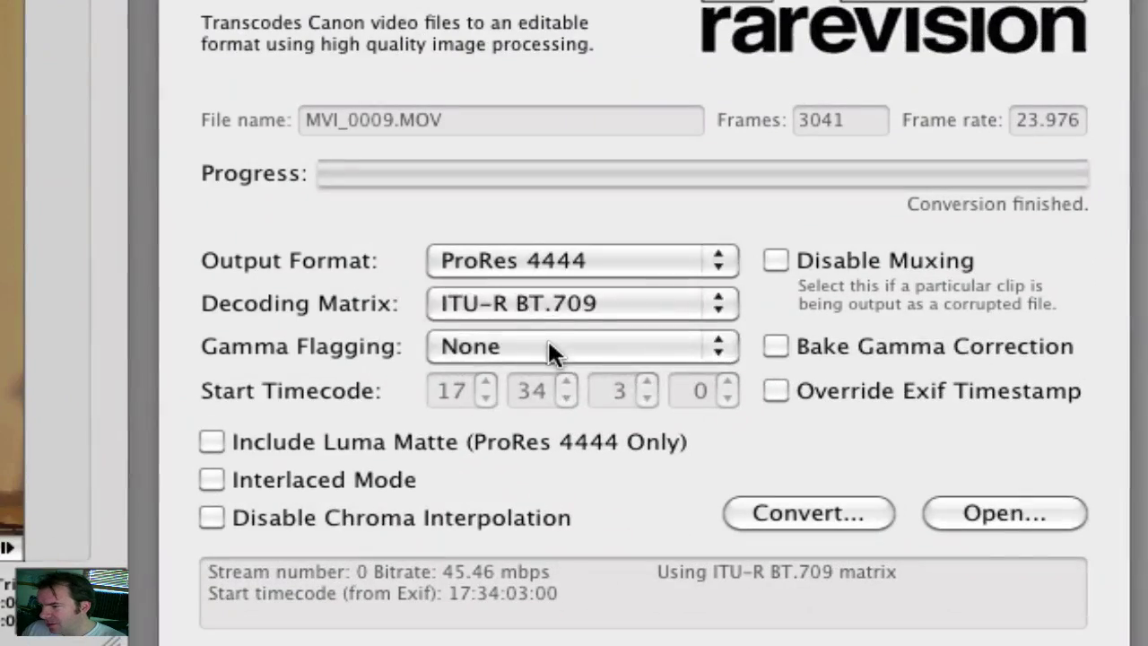
pyautogui.click(546, 352)
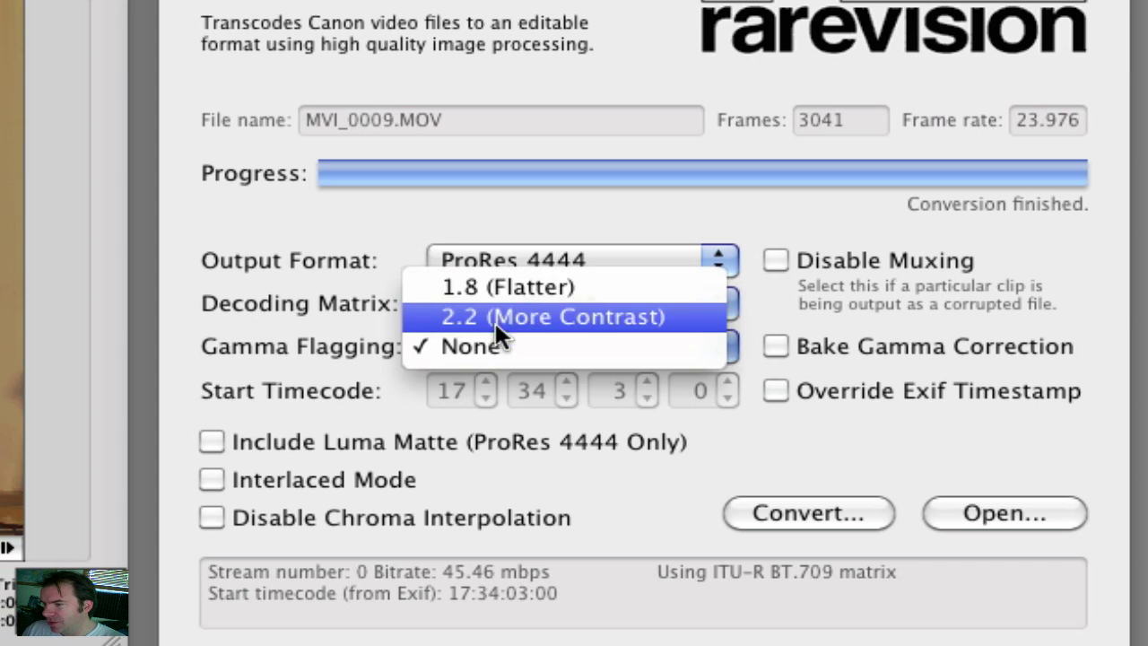
pyautogui.click(464, 310)
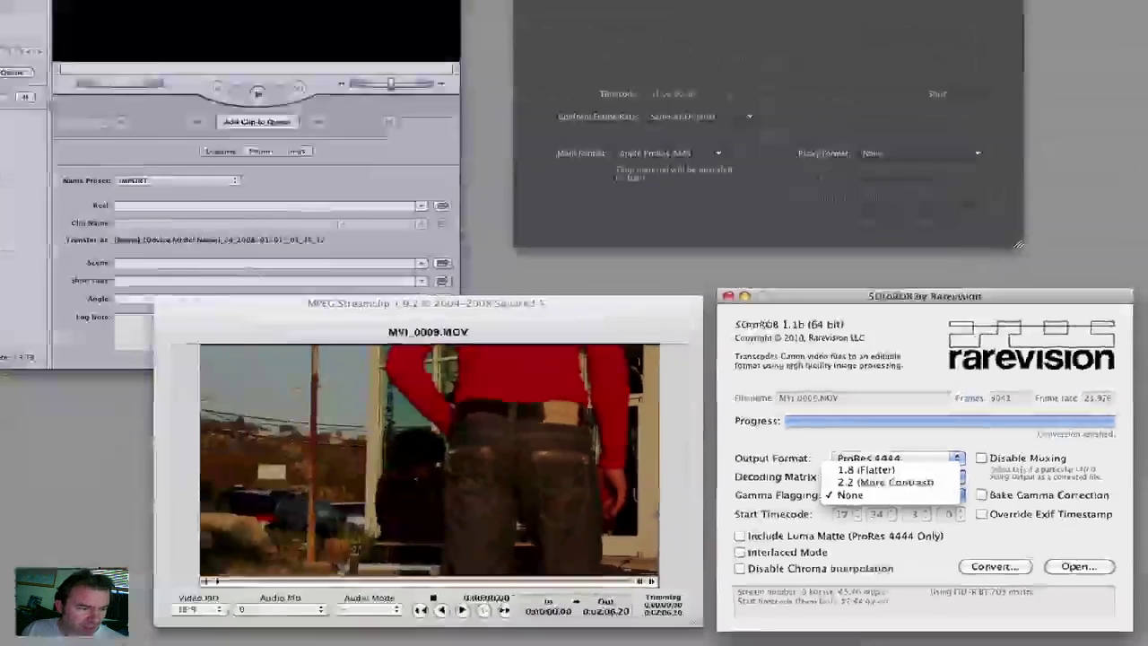
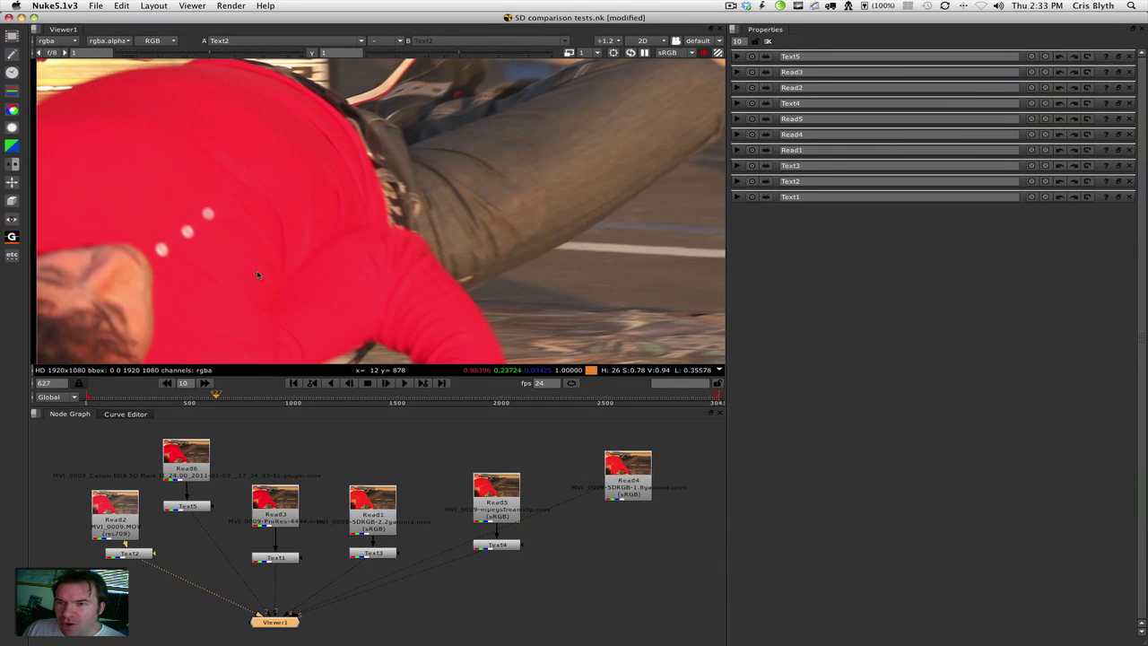
# Compare the E1 plugin, Grinder and 5DRGB versions of the red sweater, ending with the Original in the viewer
pyautogui.press('2')
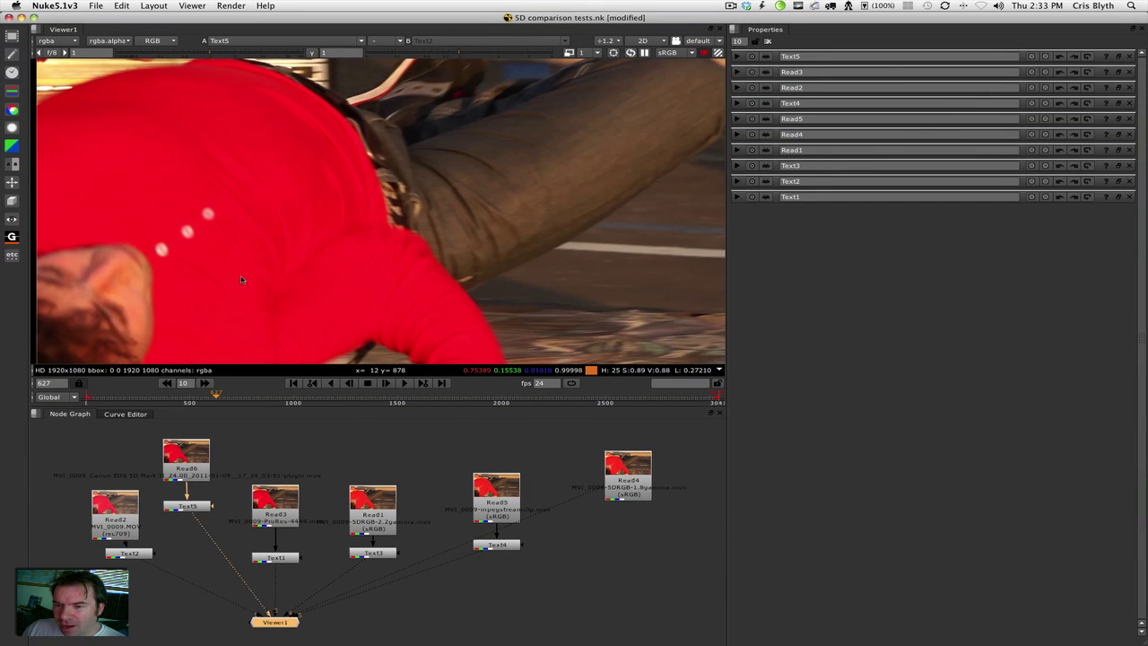
pyautogui.press('3')
pyautogui.press('4')
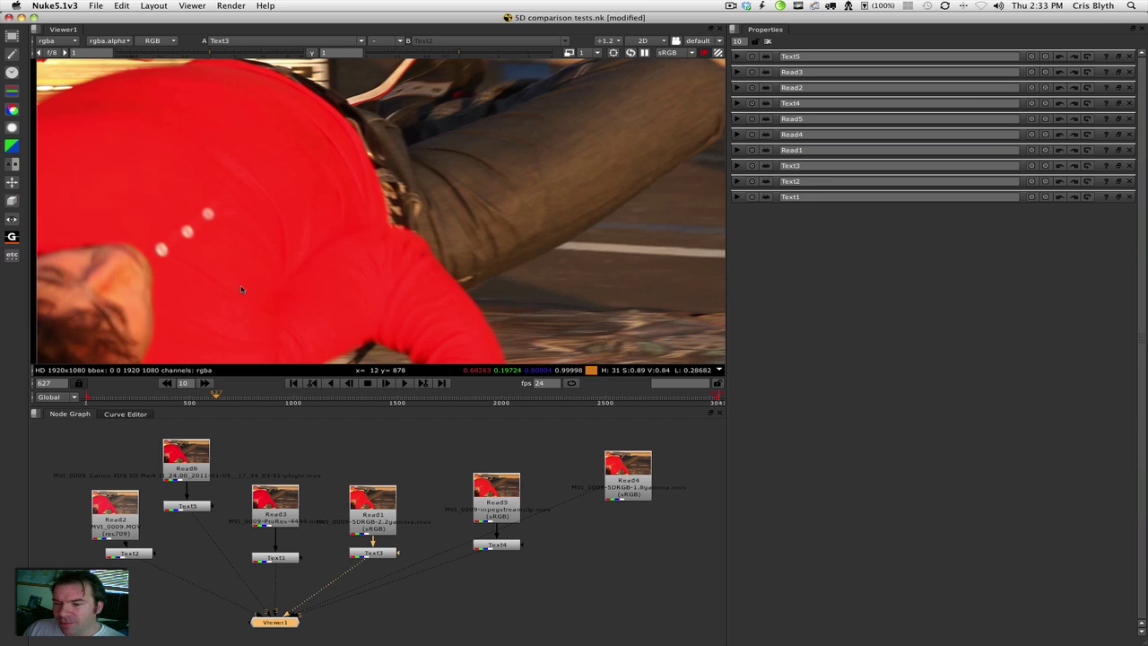
pyautogui.press('1')
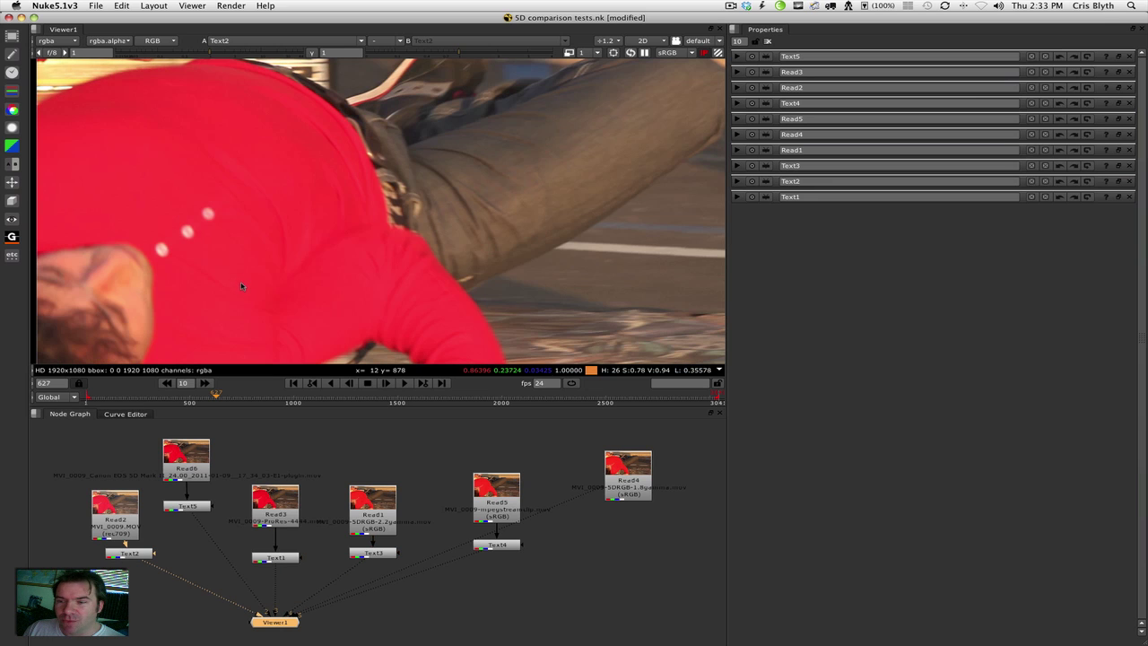
# Minimise the Nuke project window to uncover the converter applications, and move the Activity Monitor processor grid slightly upwards
pyautogui.click(21, 17)
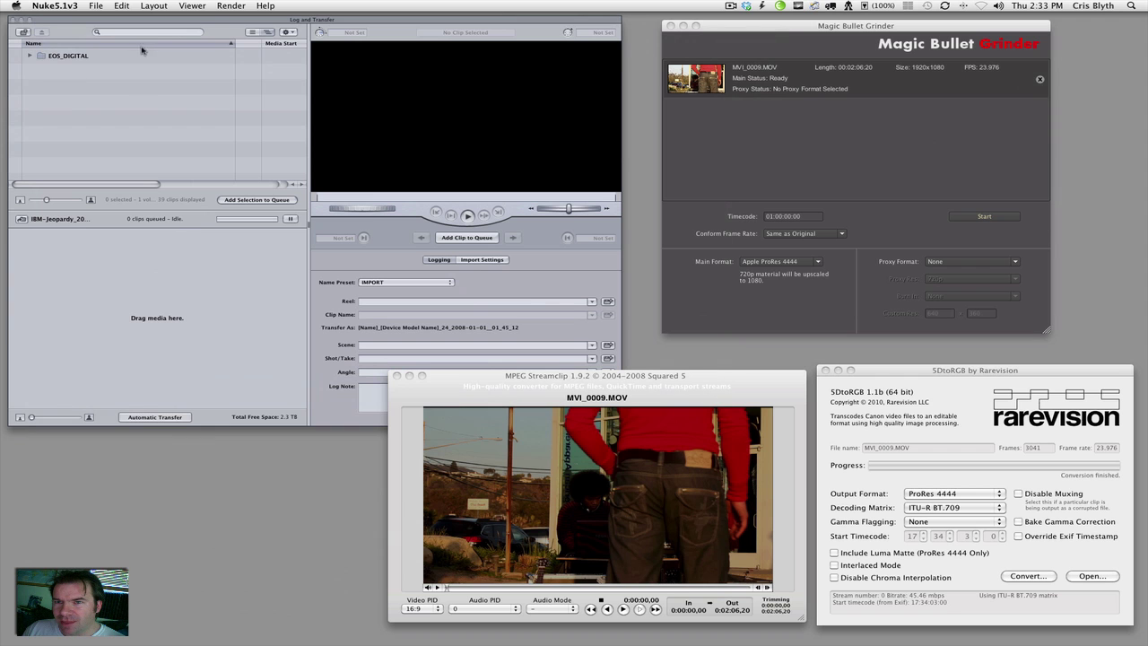
pyautogui.moveTo(79, 597); pyautogui.dragTo(82, 574)
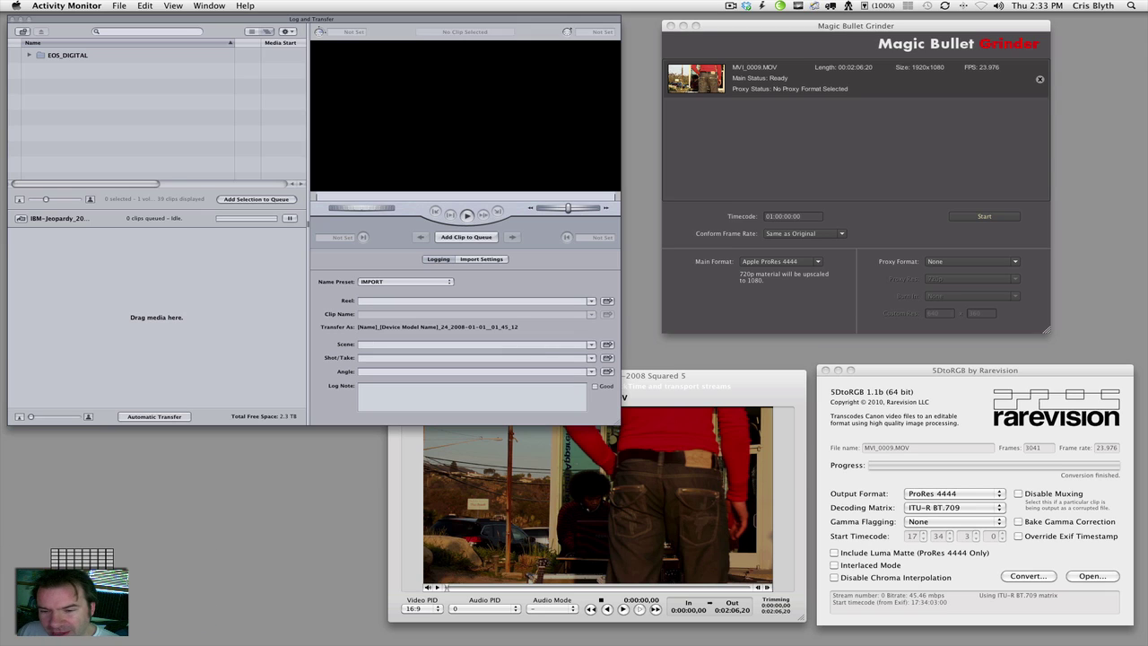
pyautogui.click(760, 19)
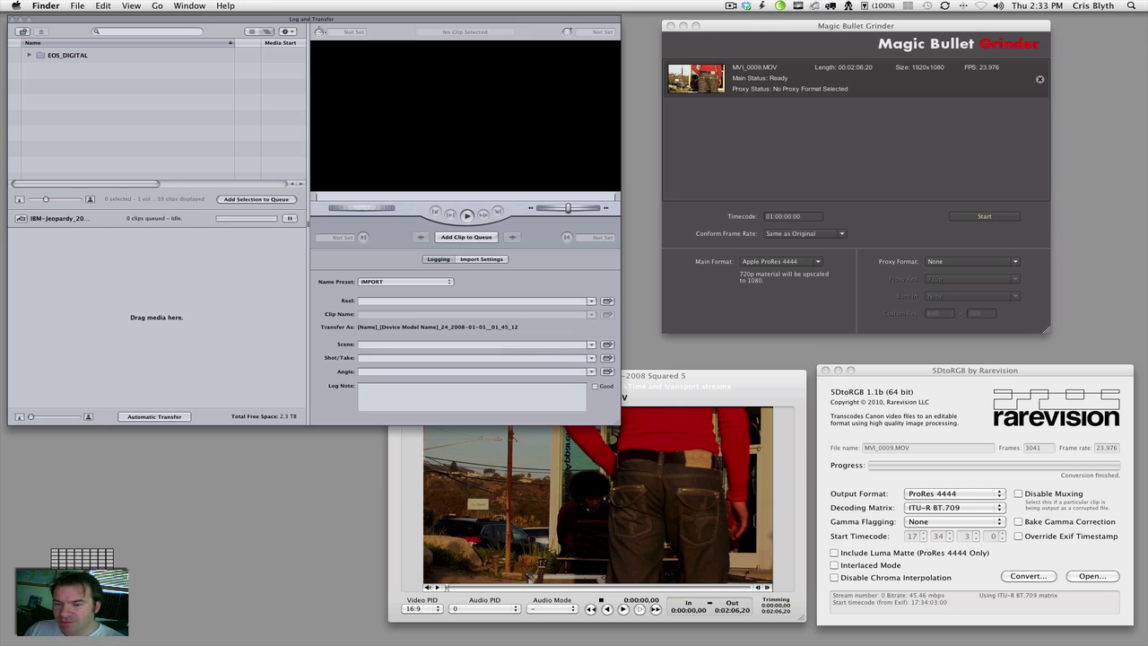
# Switch in turn to MPEG Streamclip, 5DtoRGB, Final Cut Pro's Log and Transfer window and Magic Bullet Grinder to review the four converters
pyautogui.click(730, 379)
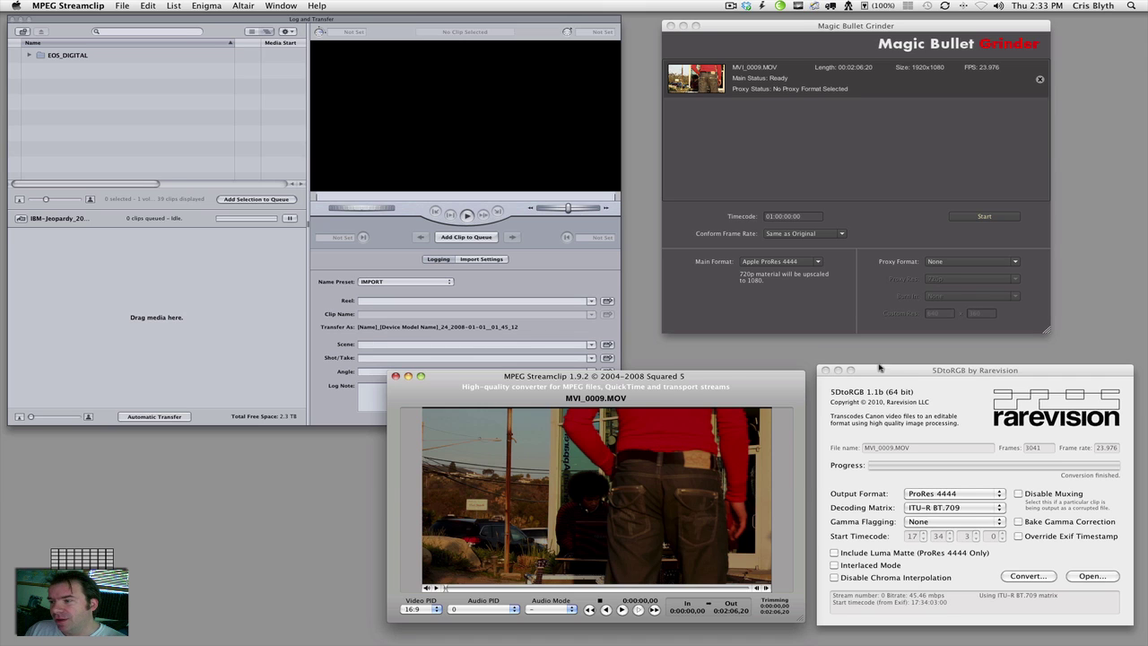
pyautogui.moveTo(881, 370); pyautogui.dragTo(879, 367)
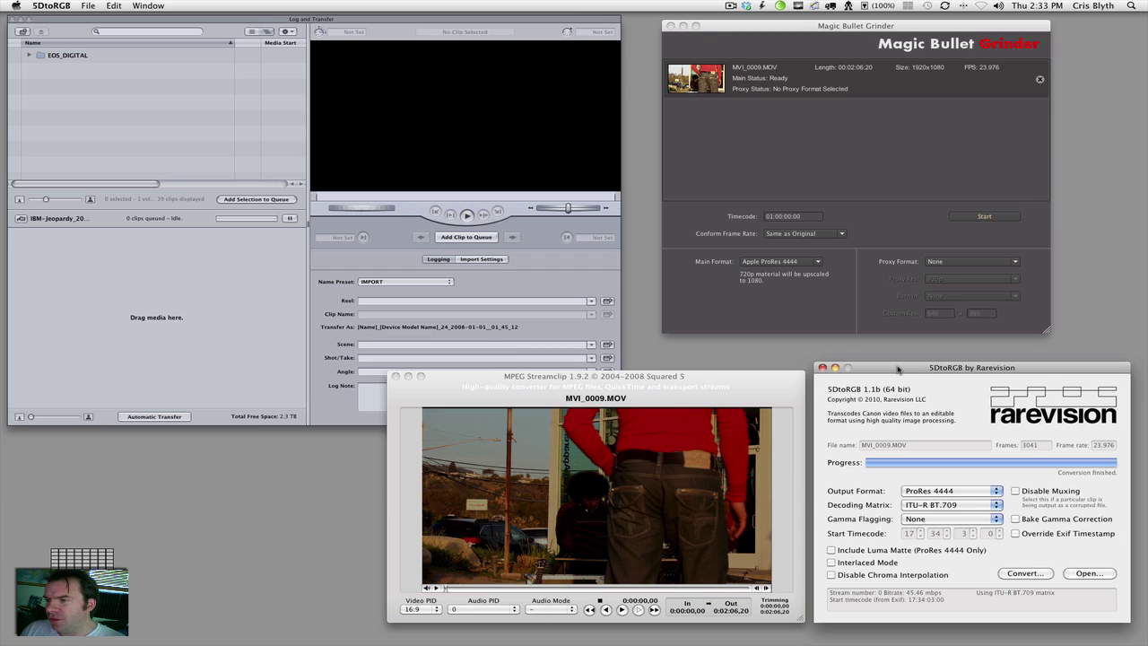
pyautogui.moveTo(900, 370); pyautogui.dragTo(902, 372)
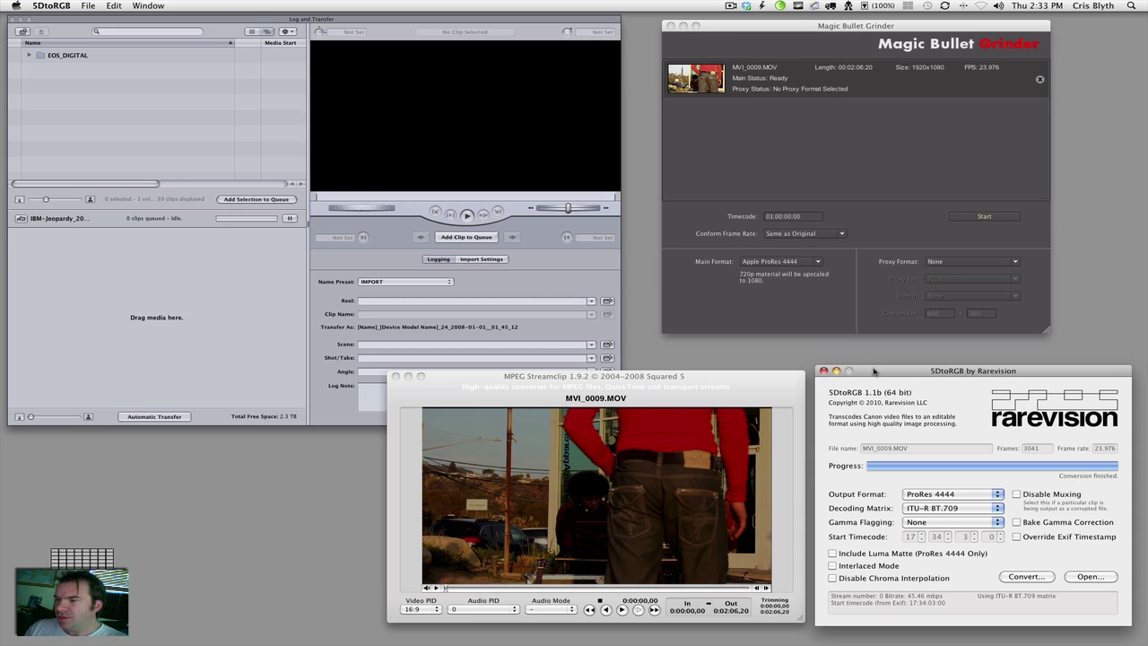
pyautogui.click(375, 22)
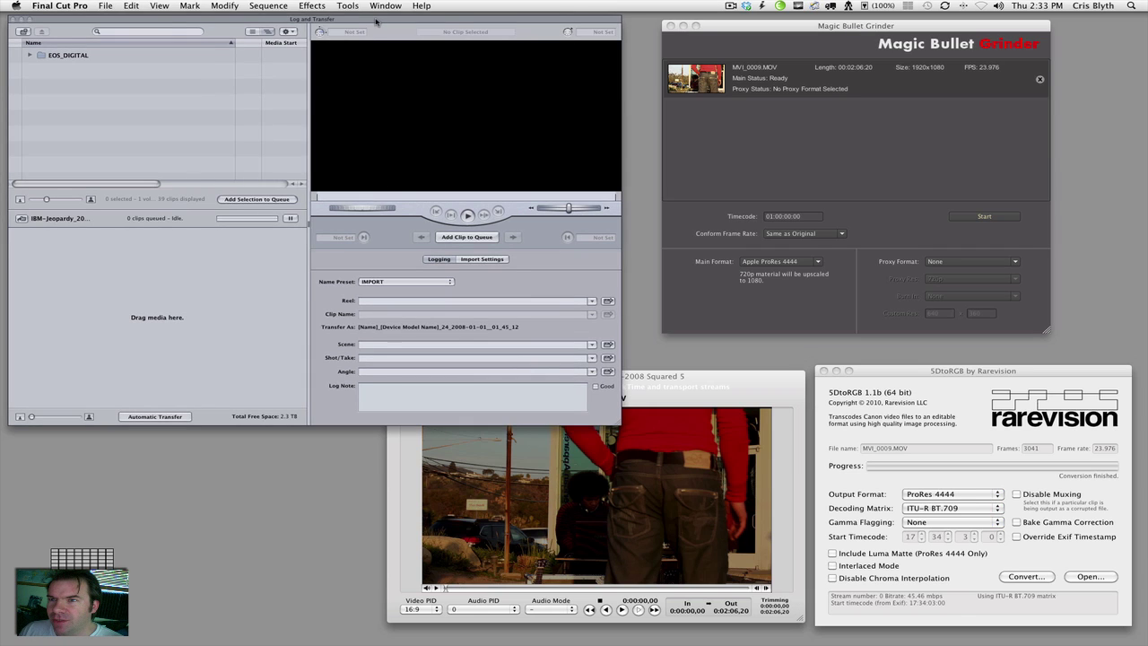
pyautogui.moveTo(374, 22); pyautogui.dragTo(377, 19)
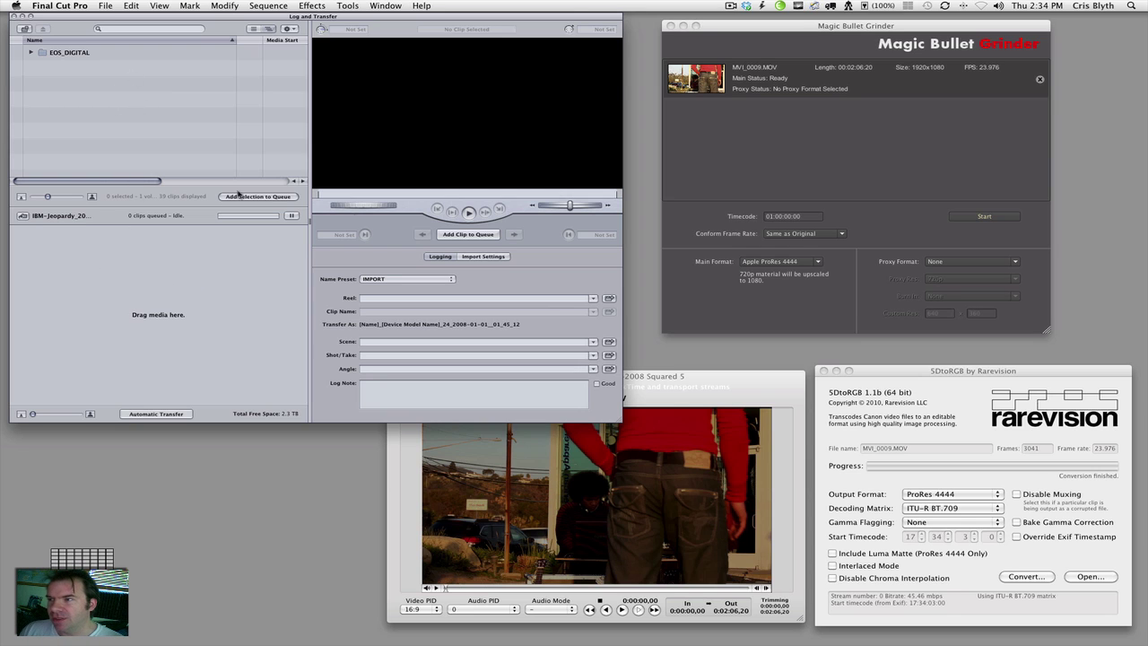
pyautogui.moveTo(818, 29); pyautogui.dragTo(814, 26)
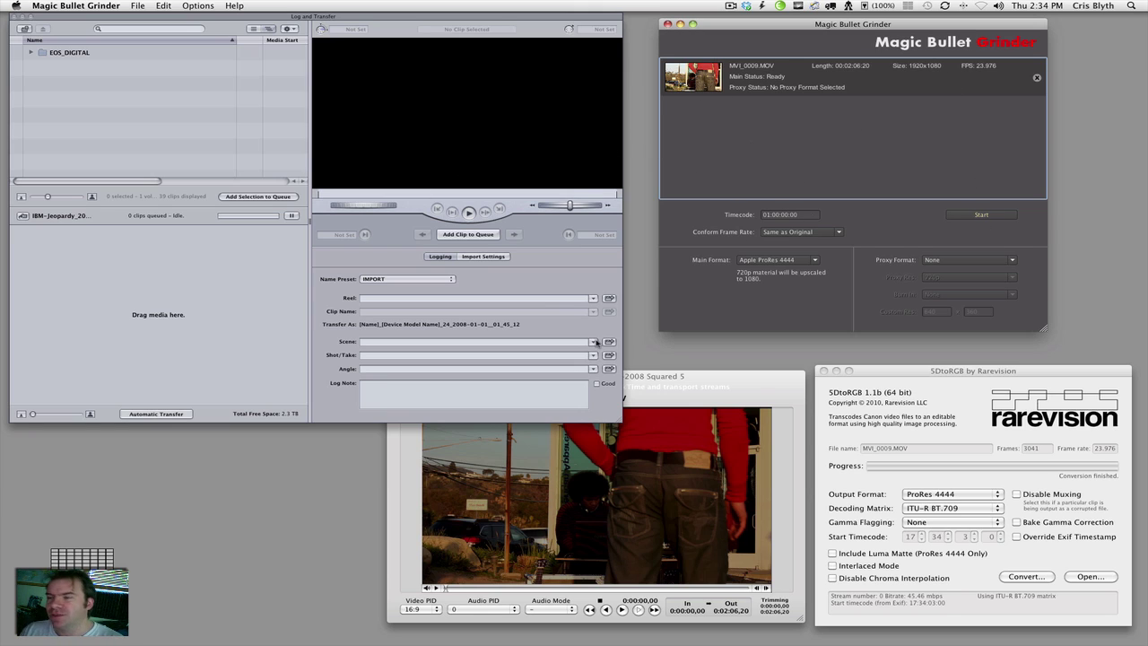
pyautogui.click(713, 380)
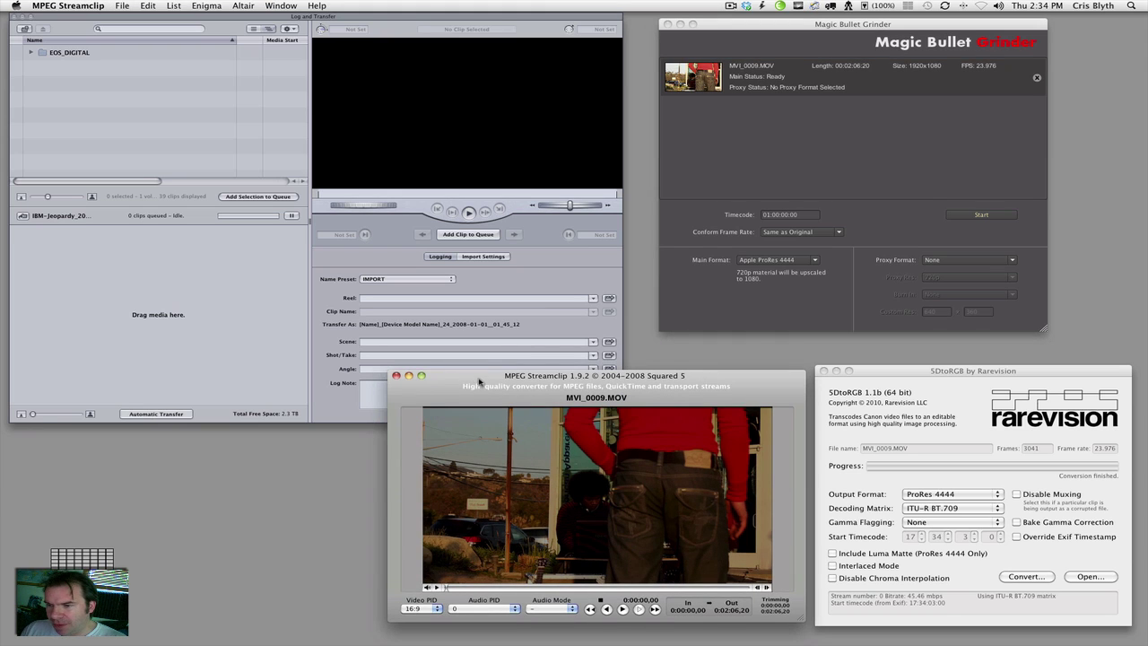
pyautogui.moveTo(478, 380)
pyautogui.mouseDown()
pyautogui.moveTo(452, 380)
pyautogui.moveTo(479, 377)
pyautogui.mouseUp()
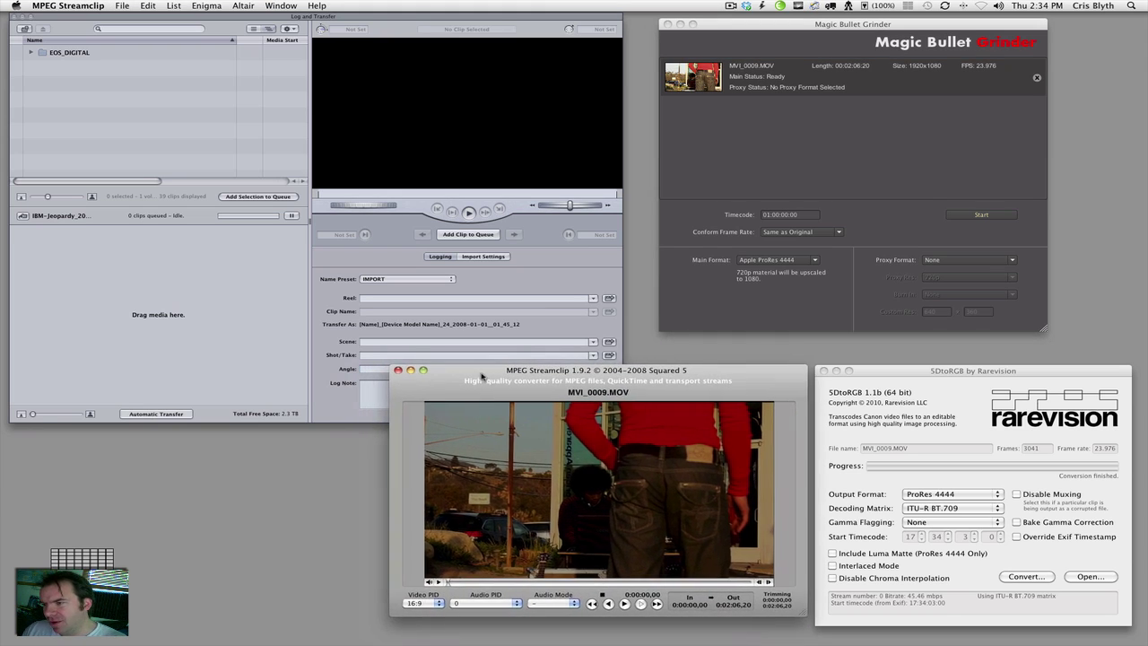
pyautogui.moveTo(890, 370); pyautogui.dragTo(888, 363)
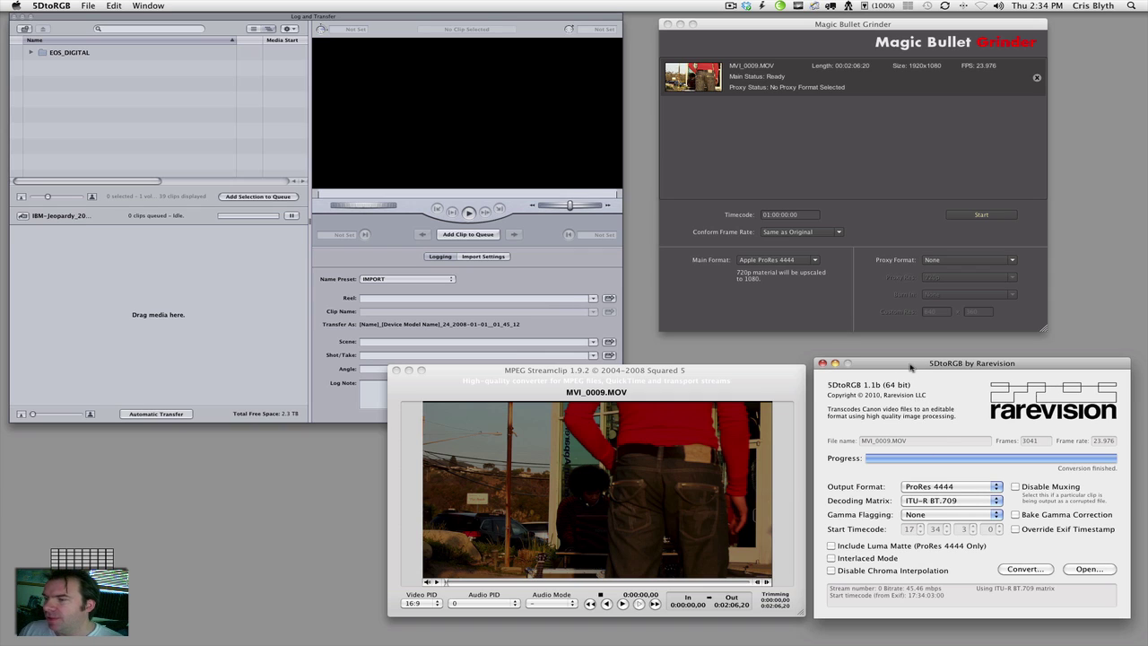
pyautogui.moveTo(910, 364); pyautogui.dragTo(913, 364)
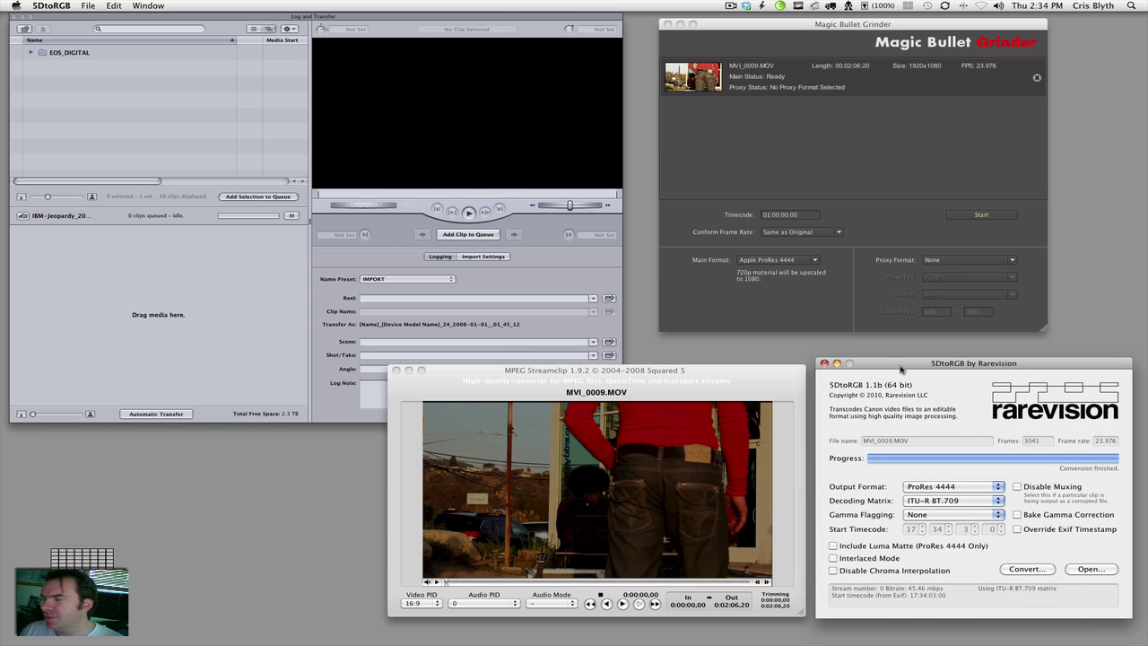
pyautogui.click(773, 371)
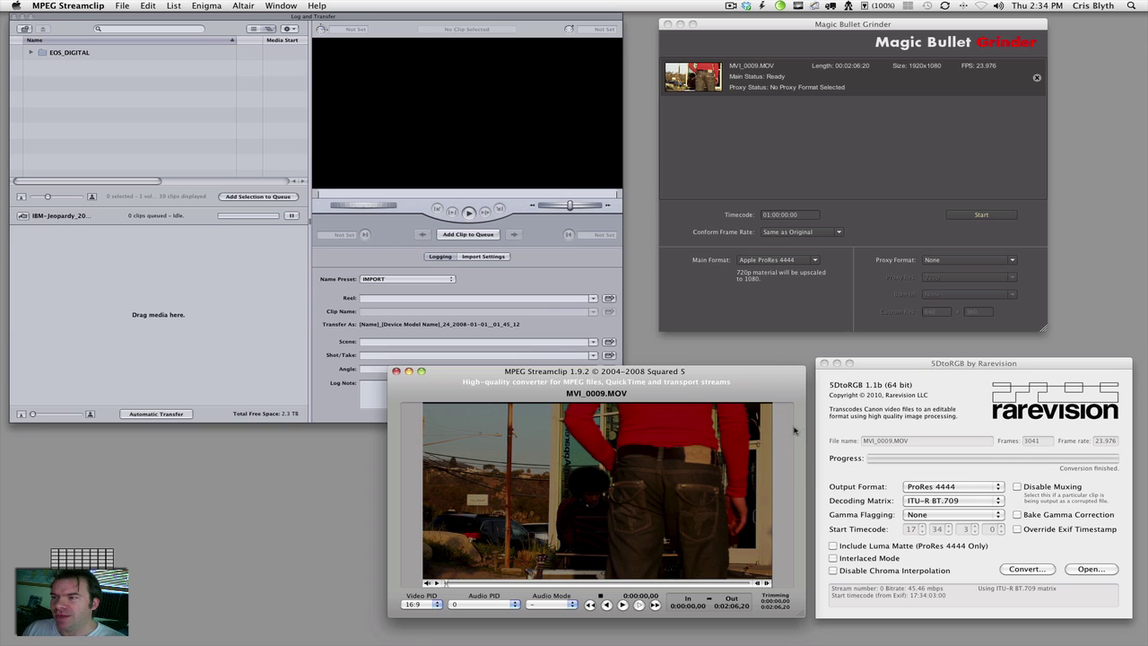
pyautogui.click(733, 24)
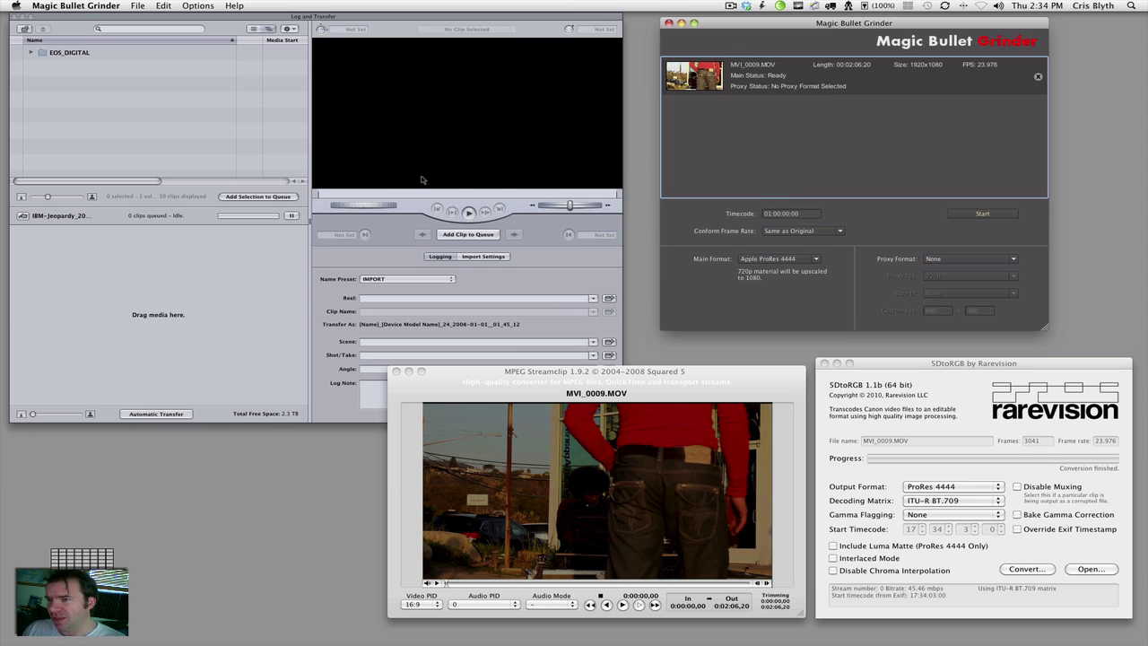
pyautogui.click(222, 22)
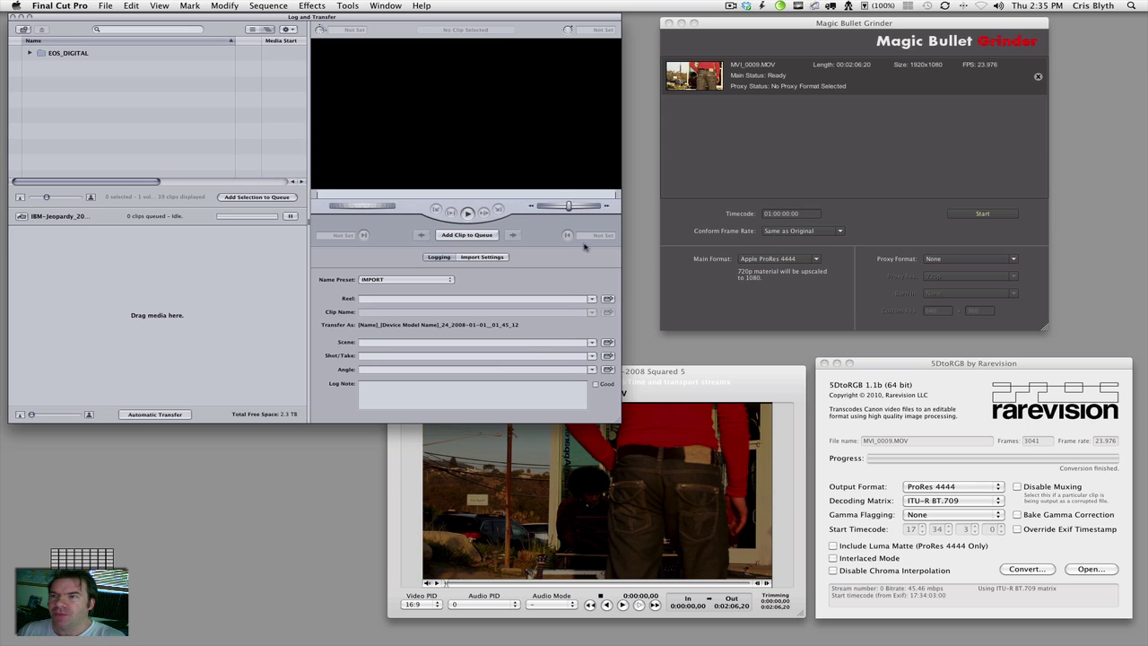
pyautogui.moveTo(839, 20); pyautogui.dragTo(838, 29)
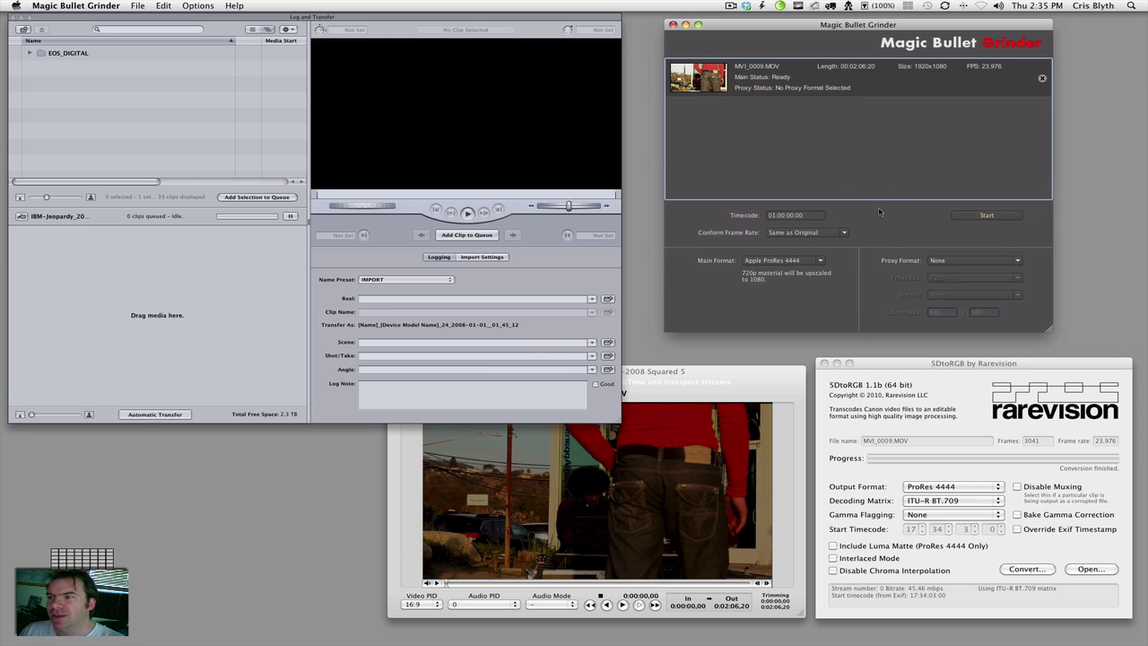
pyautogui.click(267, 18)
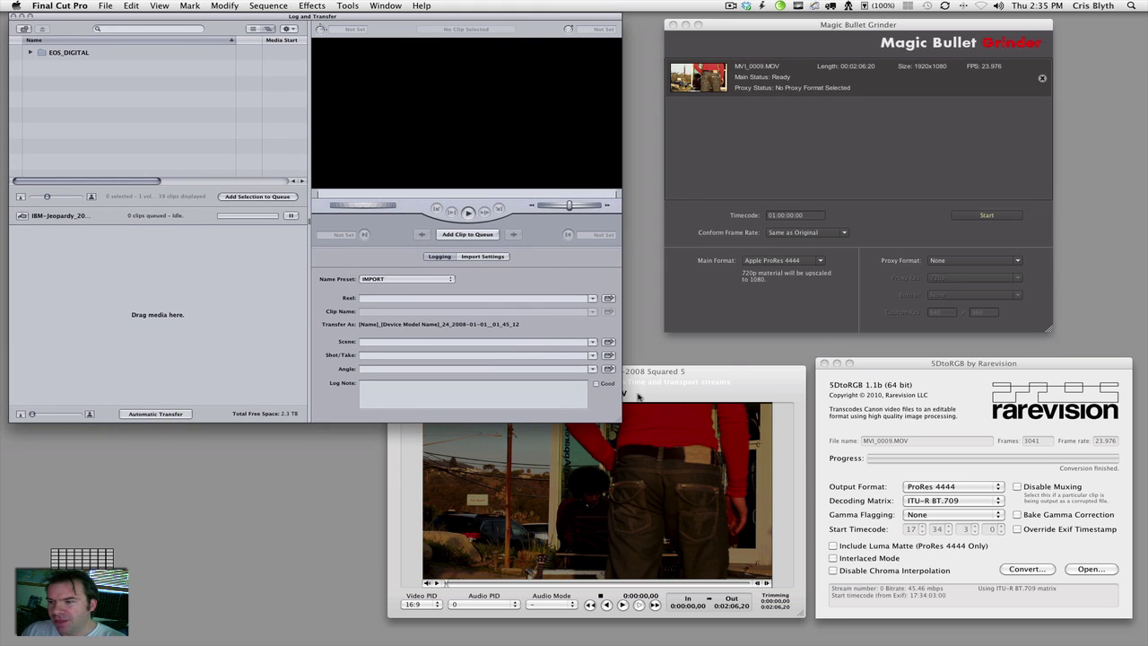
pyautogui.click(735, 372)
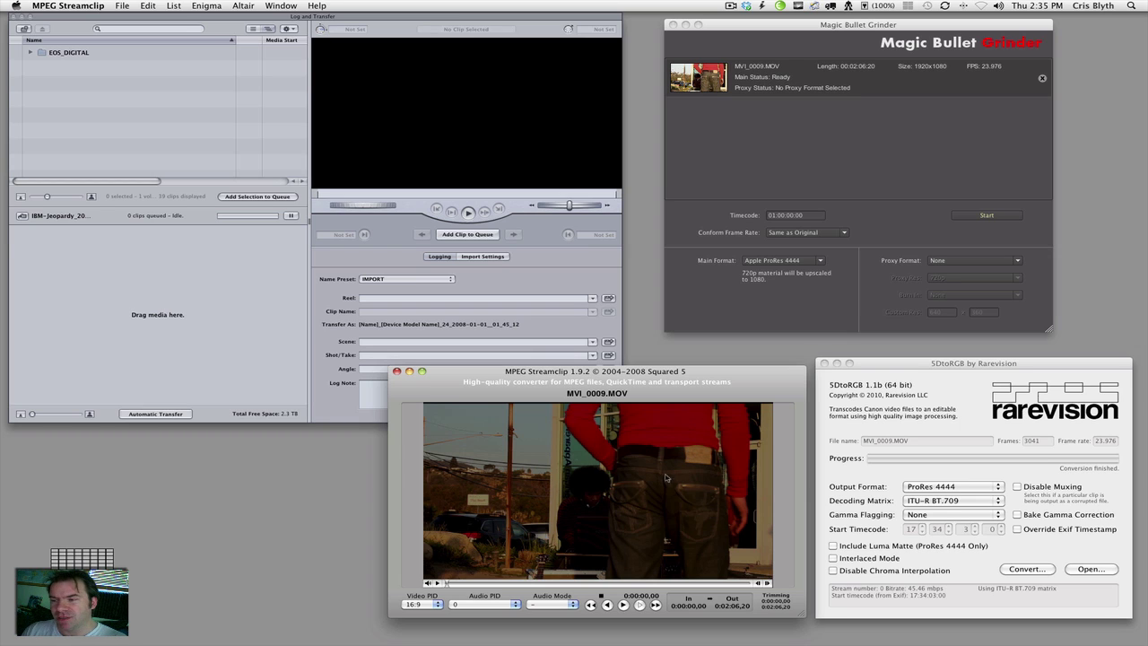
# Switch to 5DtoRGB and view the available Decoding Matrix options, keeping ITU-R BT.709
pyautogui.click(895, 363)
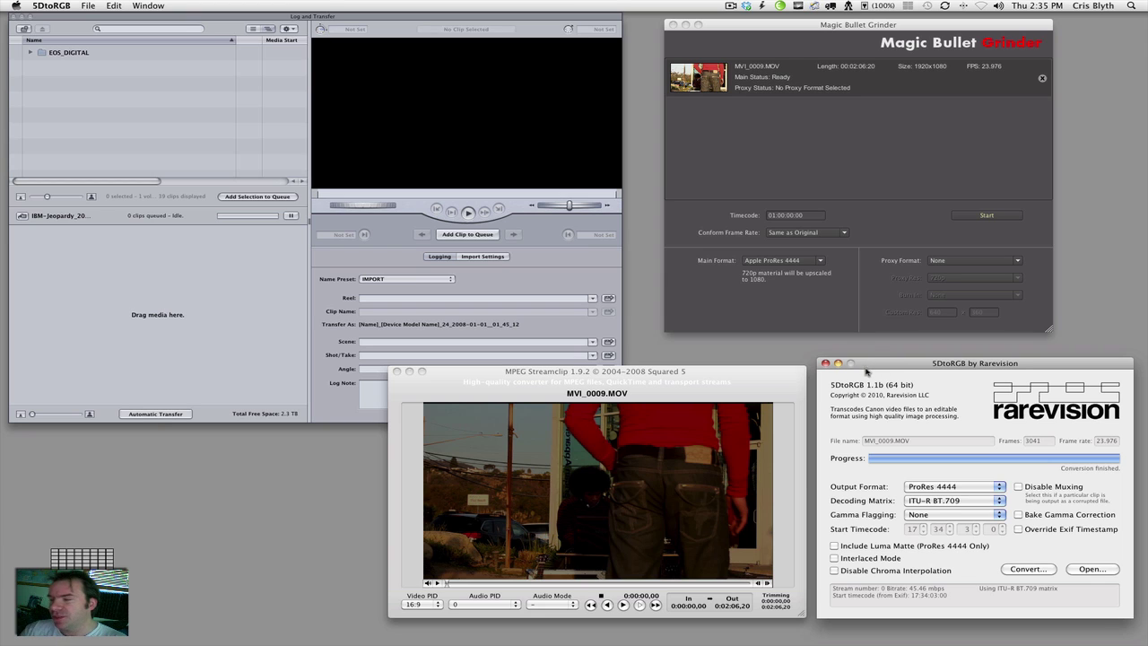
pyautogui.click(954, 503)
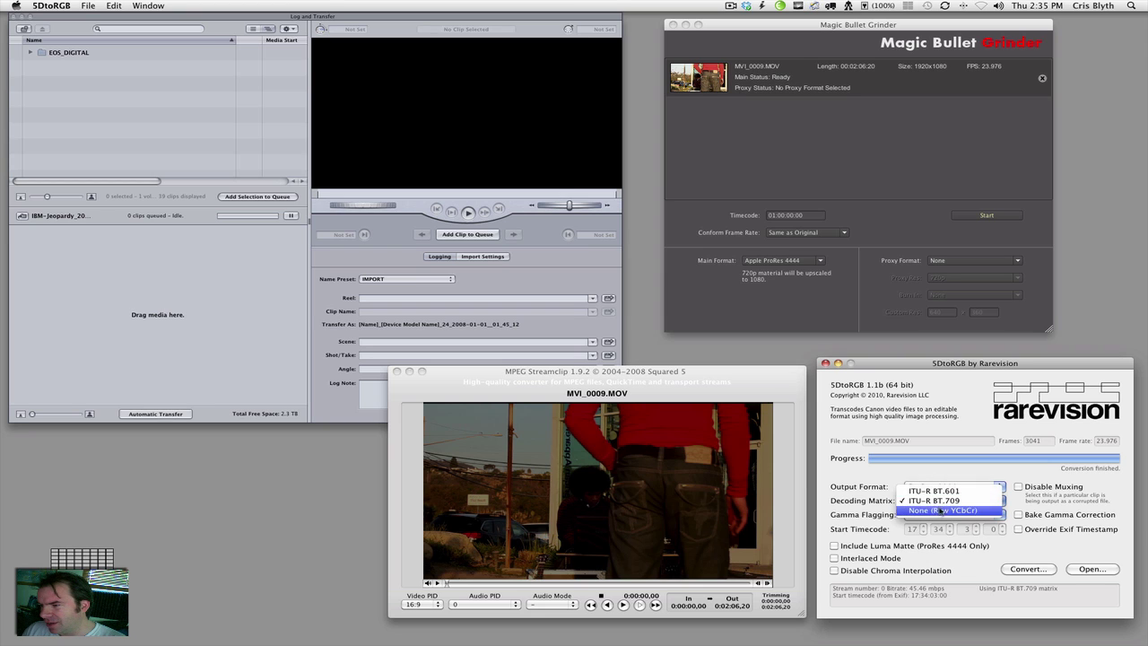
pyautogui.click(866, 494)
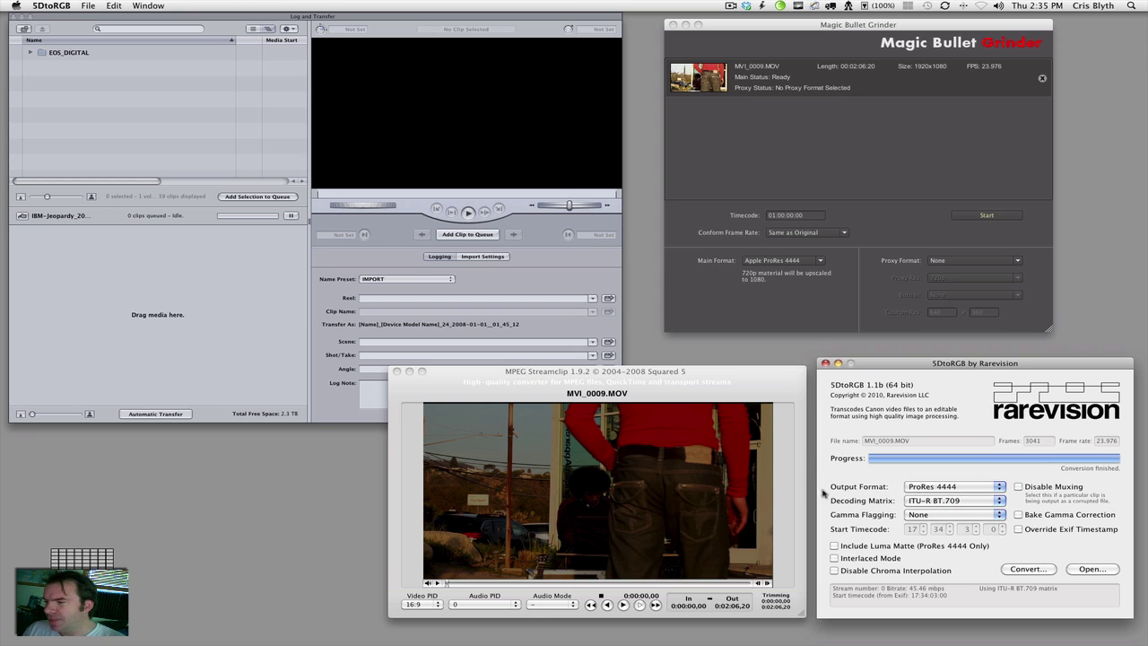
# Switch Bake Gamma Correction on and off again, and set Gamma Flagging to 1.8 (Flatter)
pyautogui.click(1018, 515)
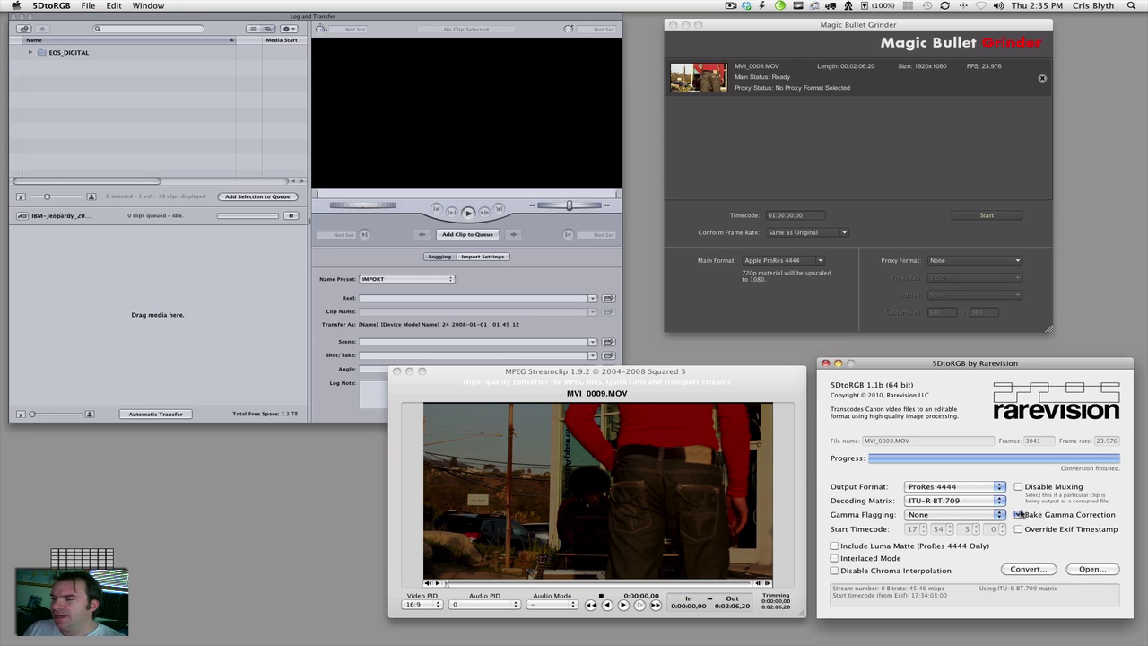
pyautogui.click(1018, 514)
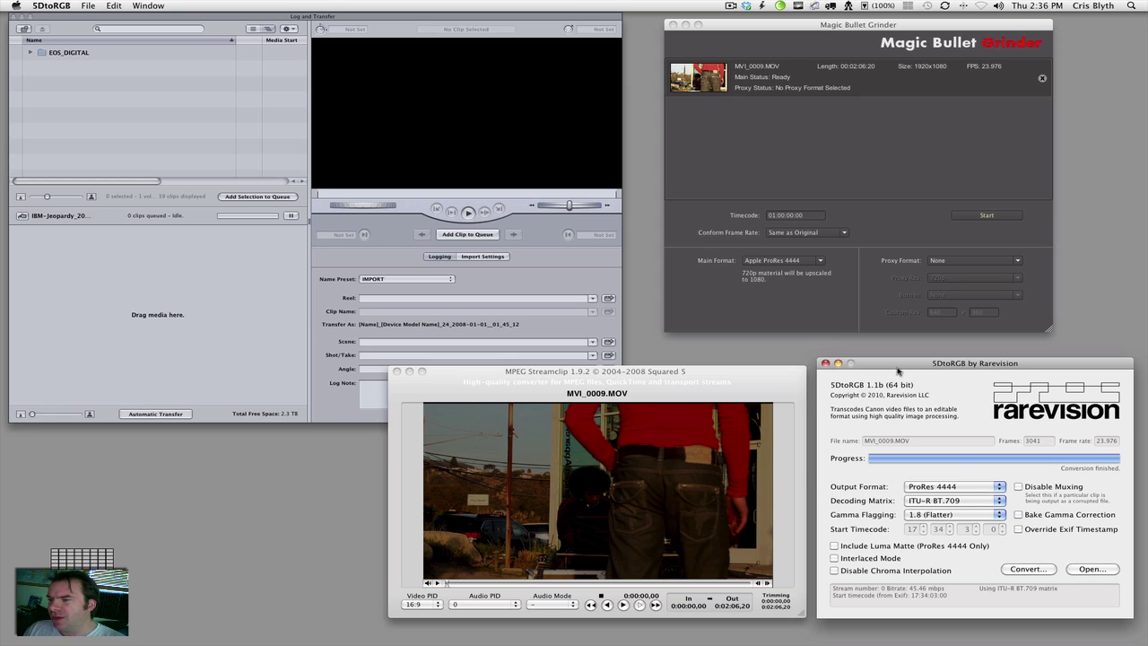
# Switch between 5DtoRGB, Magic Bullet Grinder and MPEG Streamclip, nudging the 5DtoRGB and Streamclip windows slightly apart
pyautogui.moveTo(896, 370); pyautogui.dragTo(891, 379)
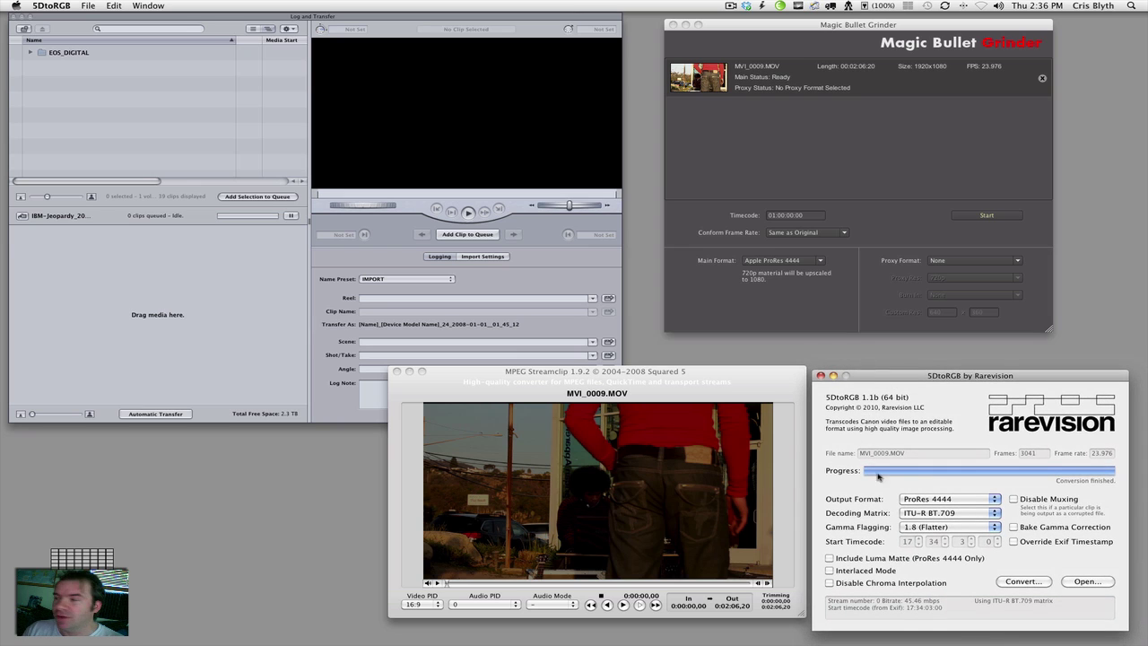
pyautogui.click(754, 50)
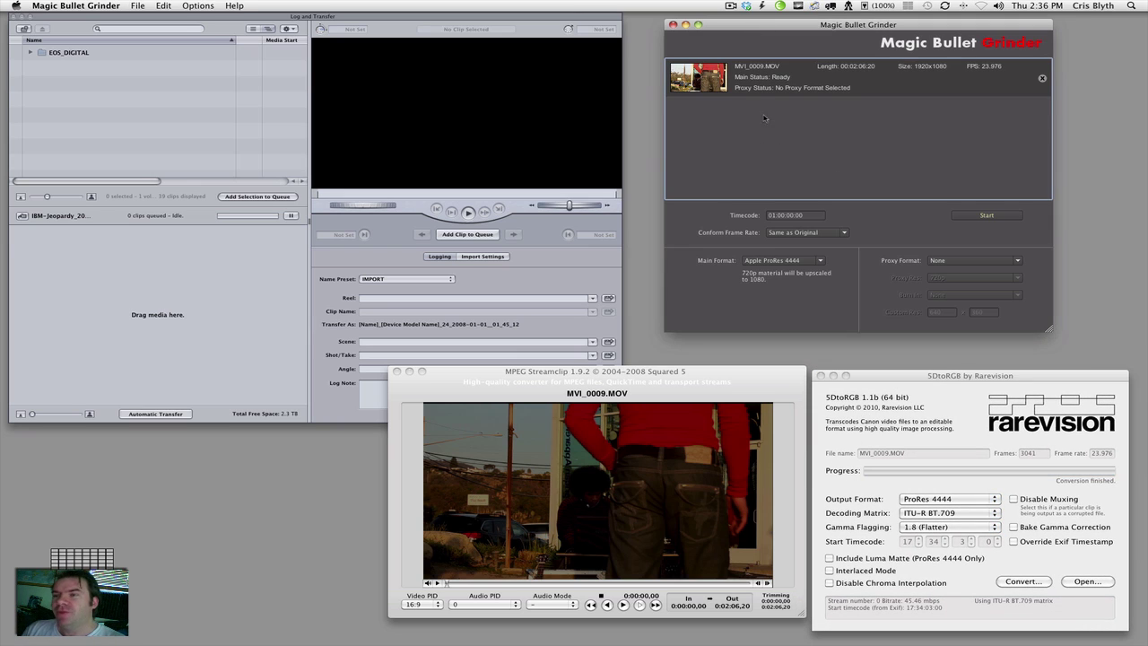
pyautogui.moveTo(892, 377); pyautogui.dragTo(890, 367)
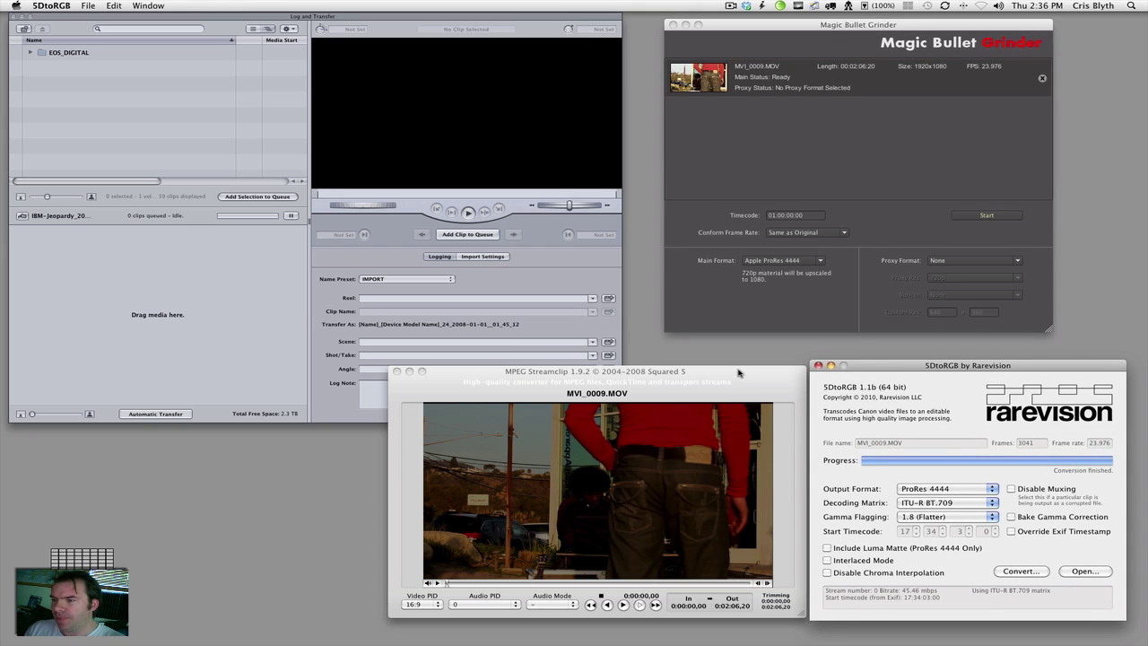
pyautogui.moveTo(740, 375); pyautogui.dragTo(744, 373)
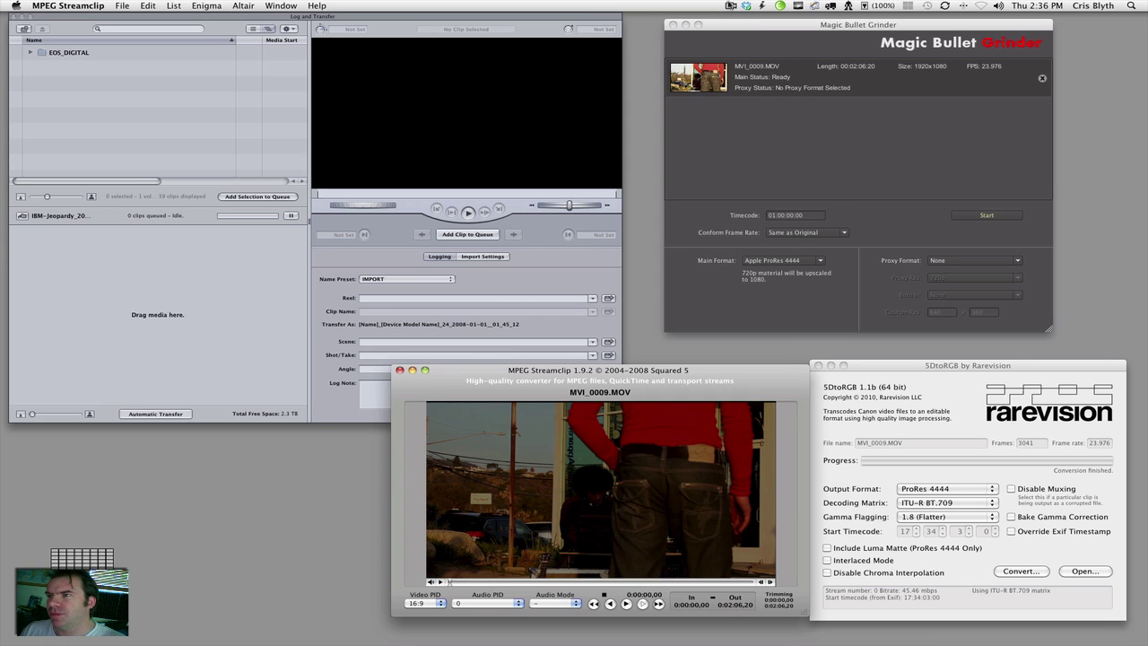
pyautogui.click(730, 5)
pyautogui.click(731, 5)
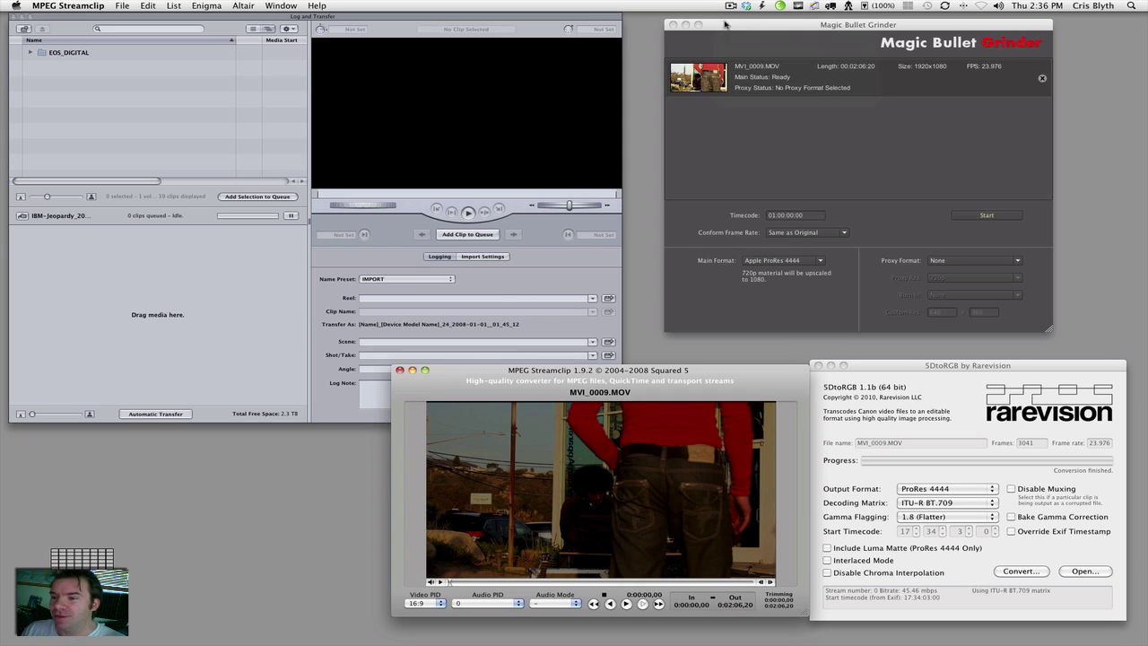
pyautogui.moveTo(739, 368); pyautogui.dragTo(724, 370)
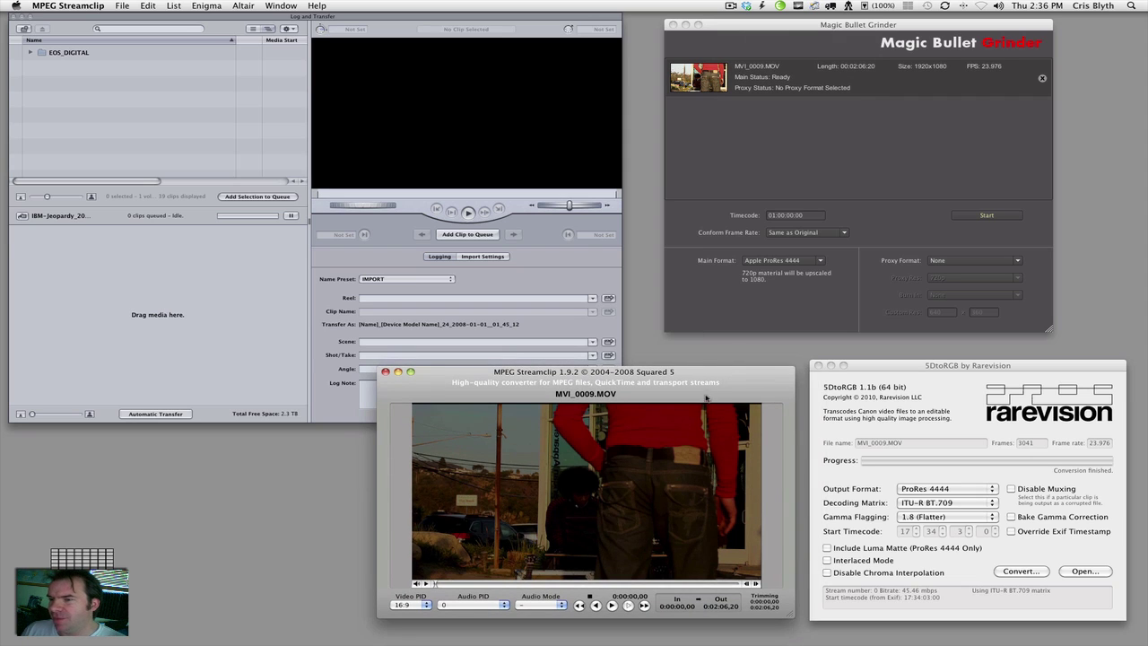